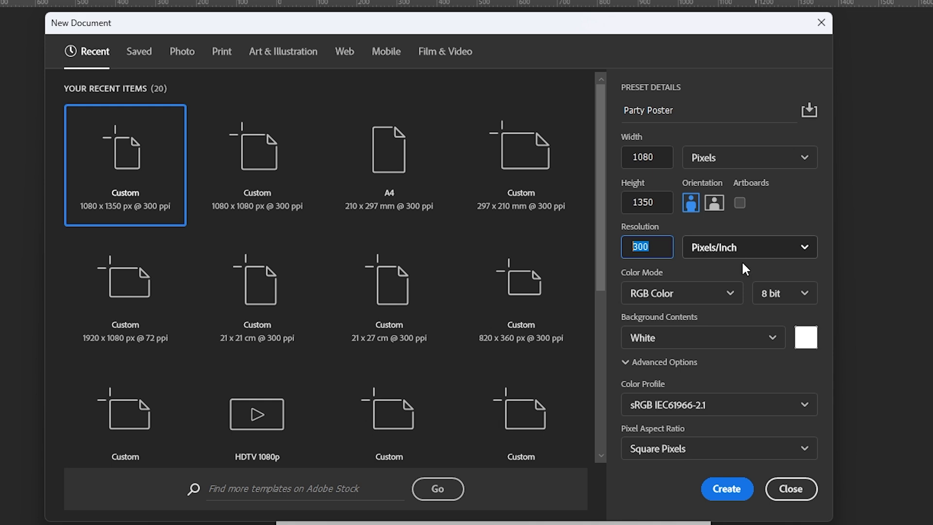
- Create the document Party Poster at 1080 x 1350 pixels, 300 pixels/inch, RGB Color, 8 bit, with a white background
left_click(696, 294)
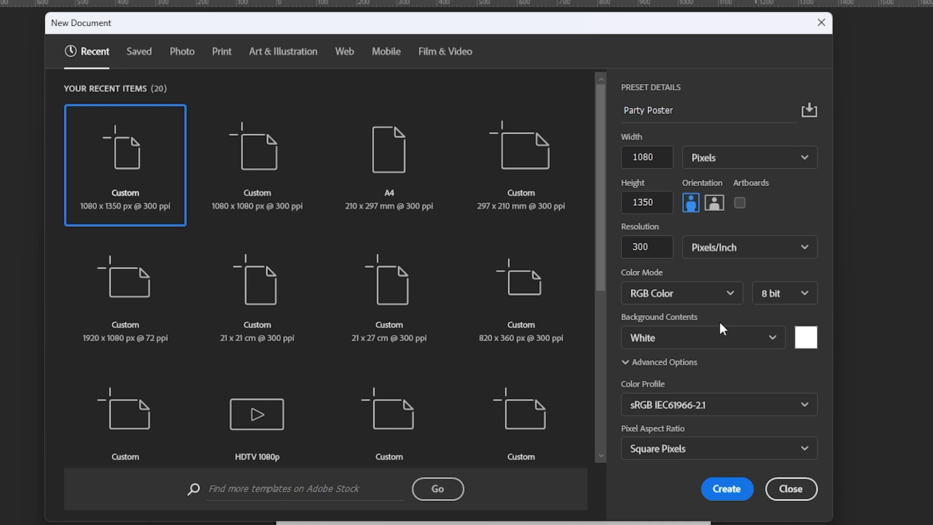
left_click(726, 489)
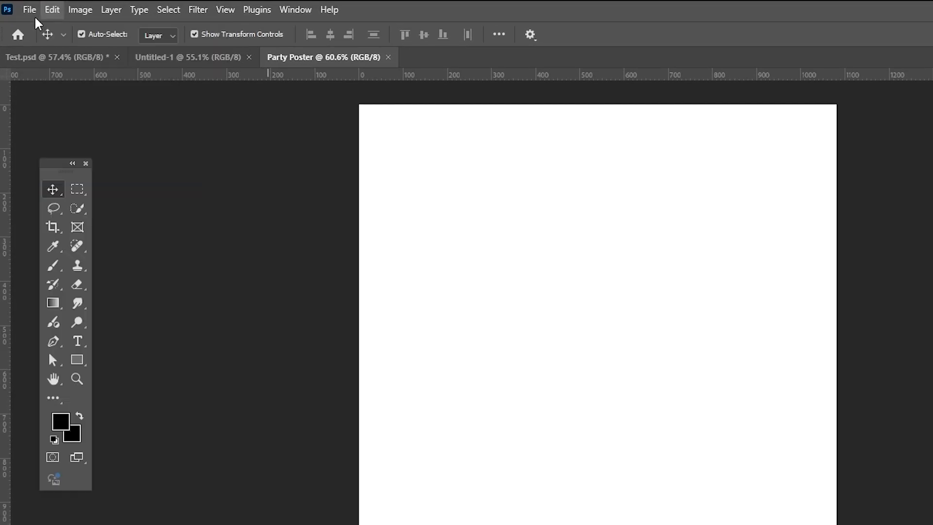
- Save the document as Party Poster.psd in Photoshop format in the Poster 2 folder
left_click(22, 5)
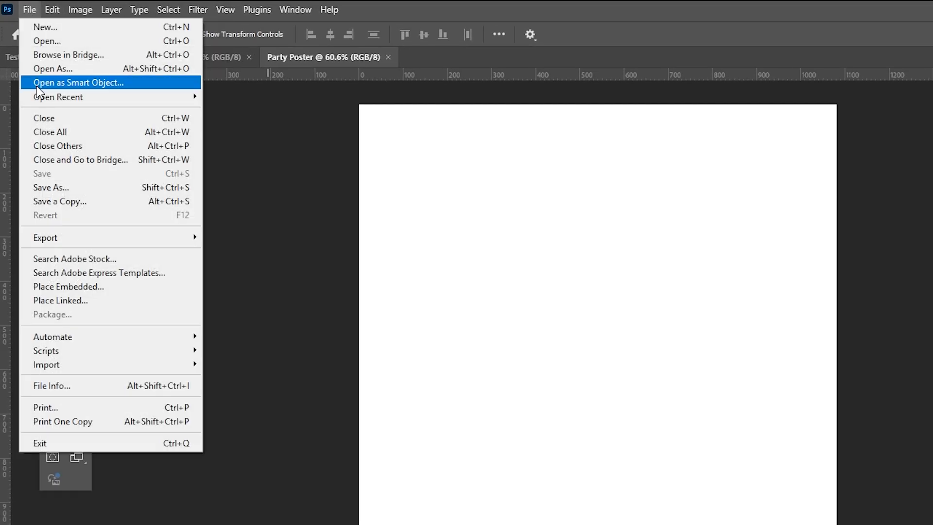
left_click(47, 187)
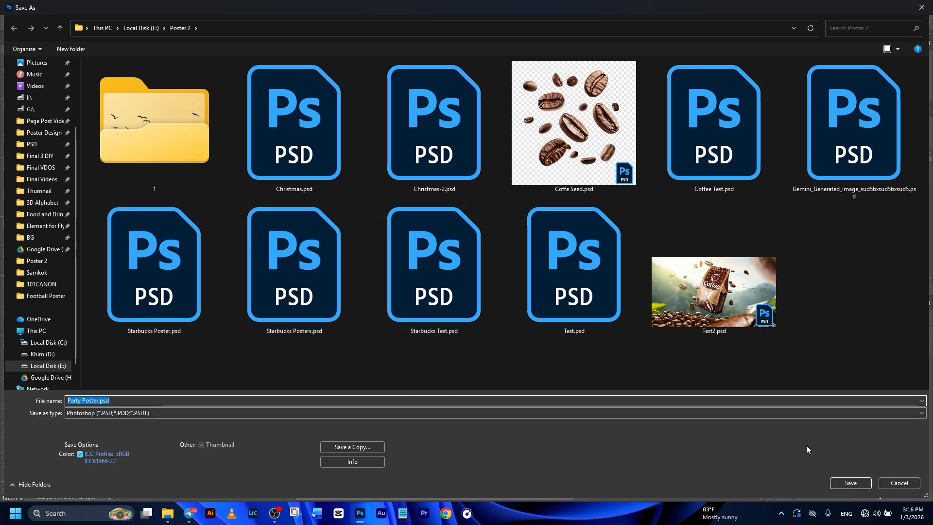
left_click(151, 403)
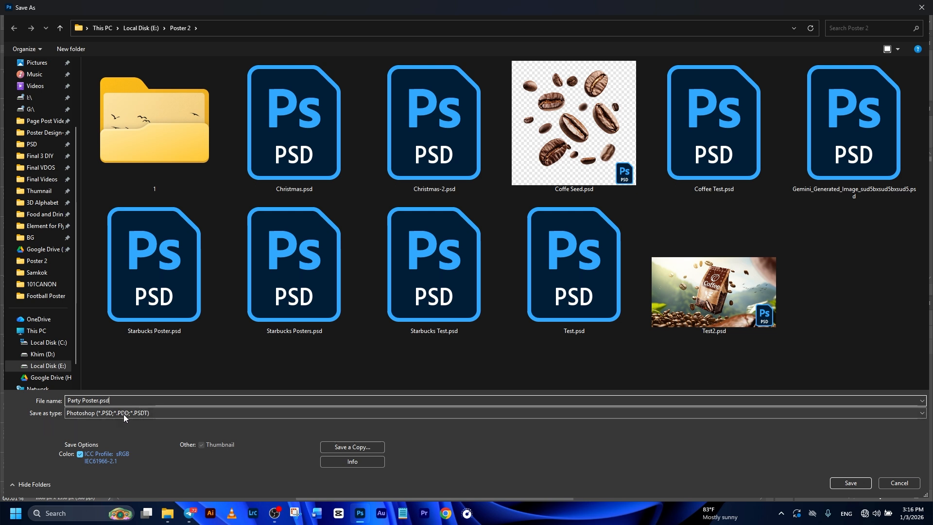
left_click(140, 413)
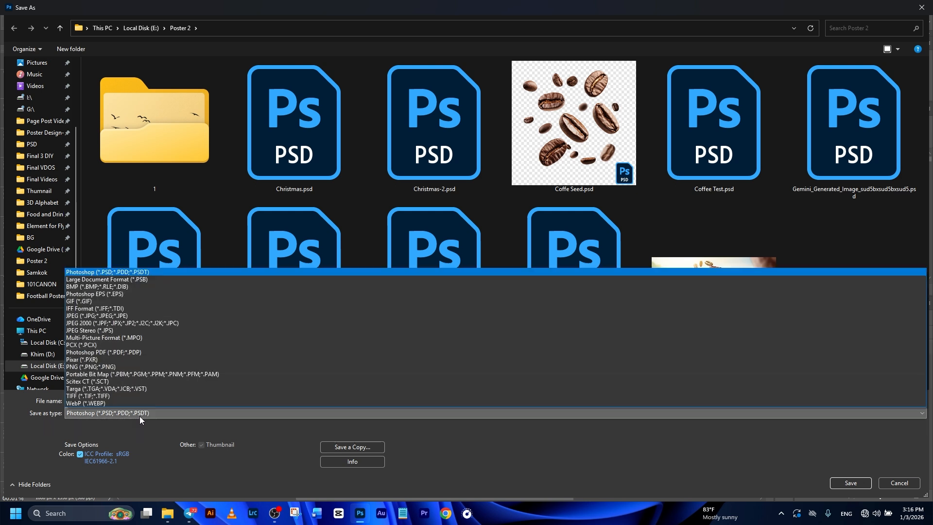
left_click(115, 273)
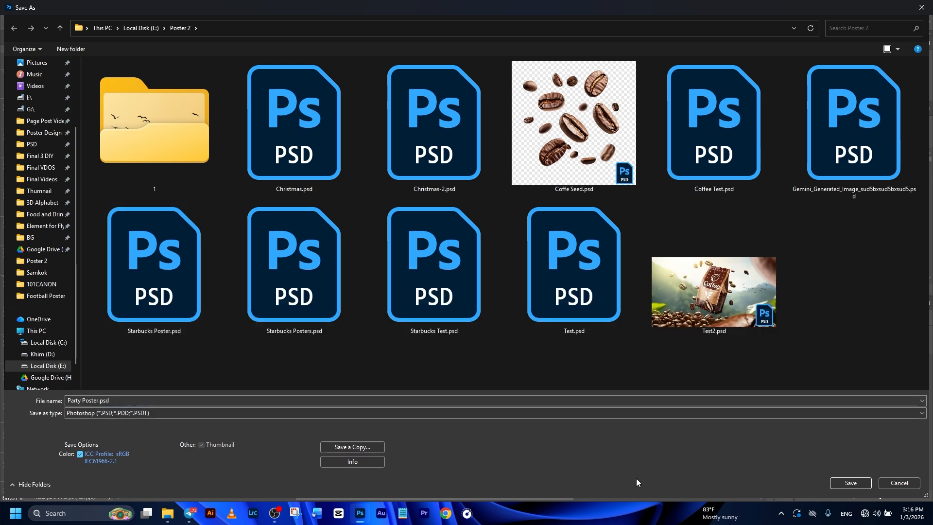
left_click(849, 482)
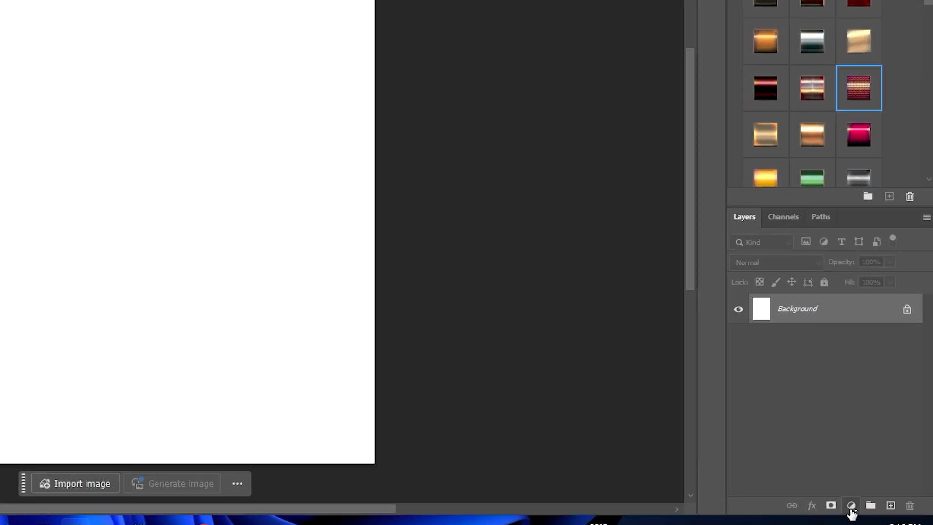
- Add a Gradient Fill adjustment layer and load the first orange gradient from the Basics presets
left_click(851, 508)
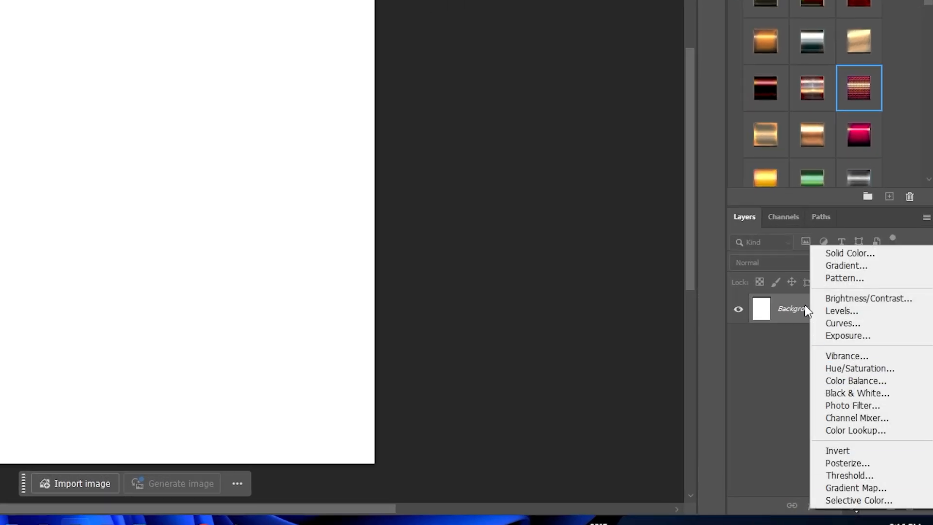
left_click(833, 270)
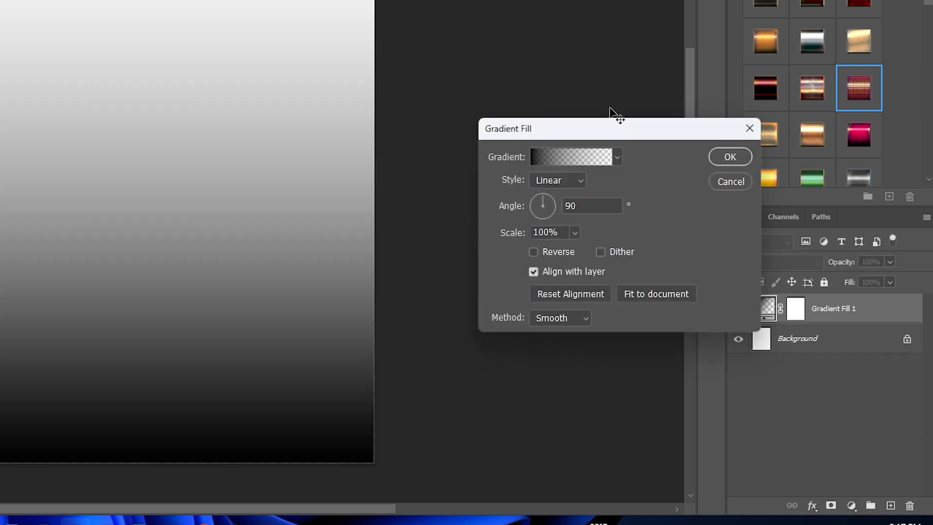
left_click_drag(602, 128, 541, 0)
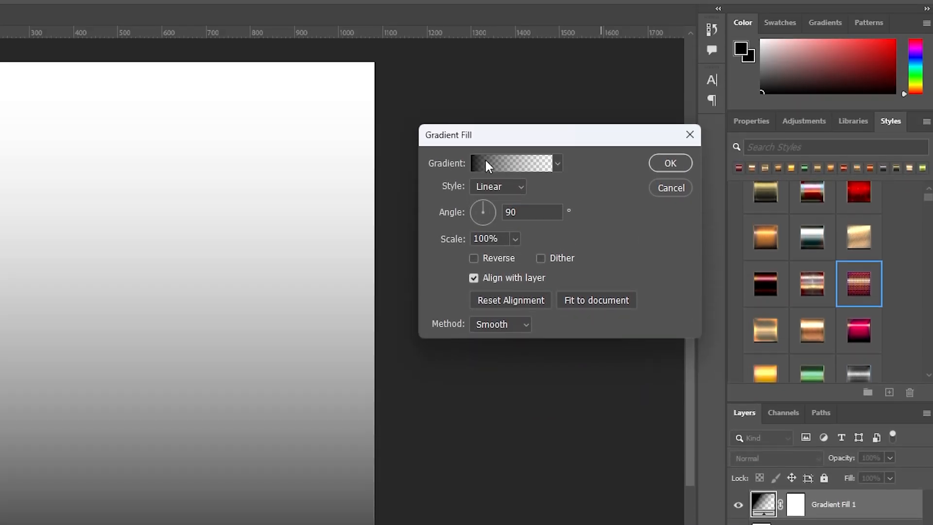
left_click(486, 159)
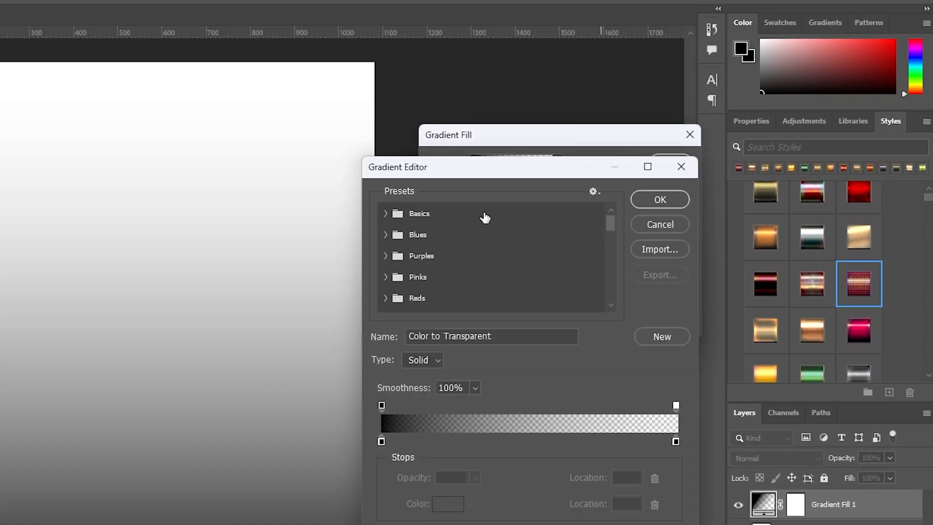
left_click(401, 212)
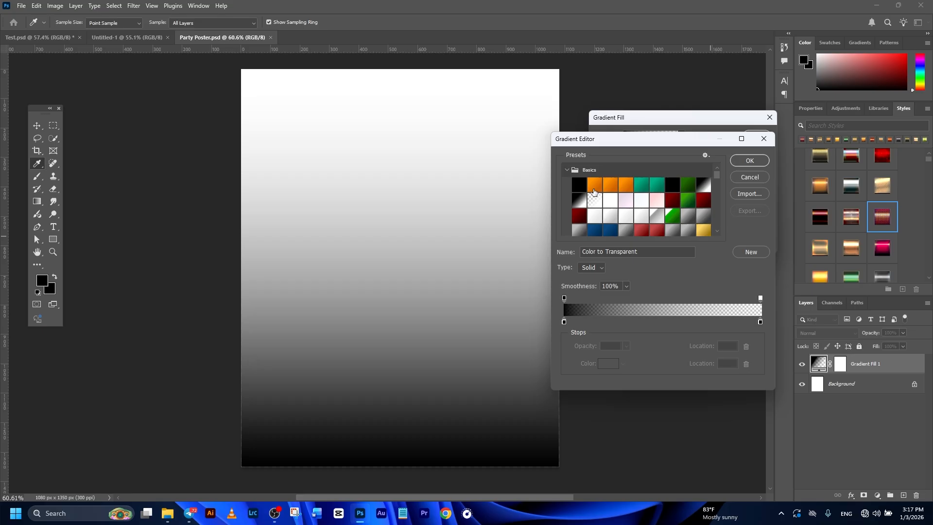
left_click(593, 187)
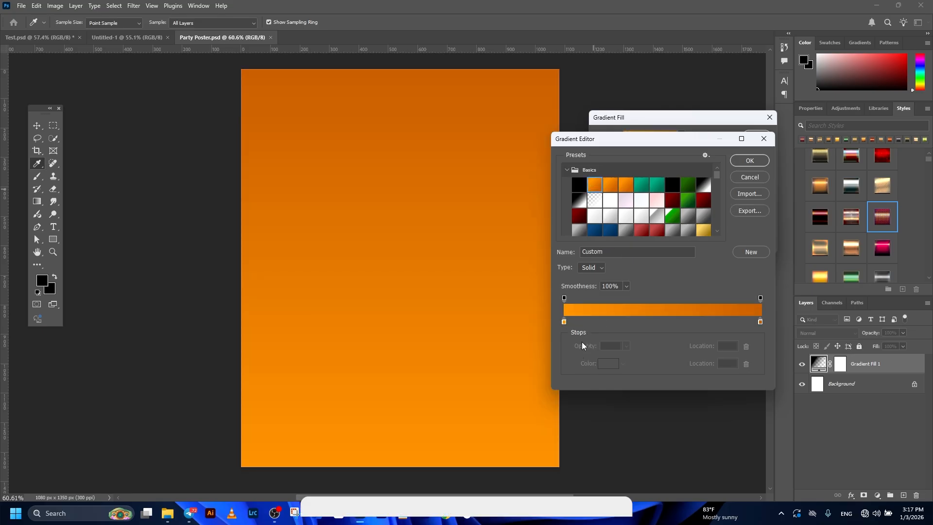
- Keep ff9300 as the gradient's starting colour and apply the Linear gradient fill at 90°
double_click(565, 322)
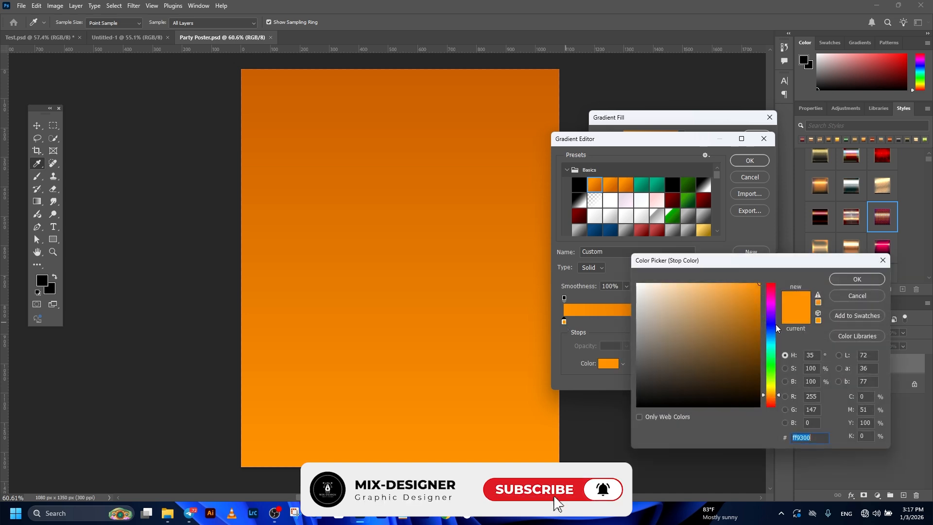
left_click(858, 280)
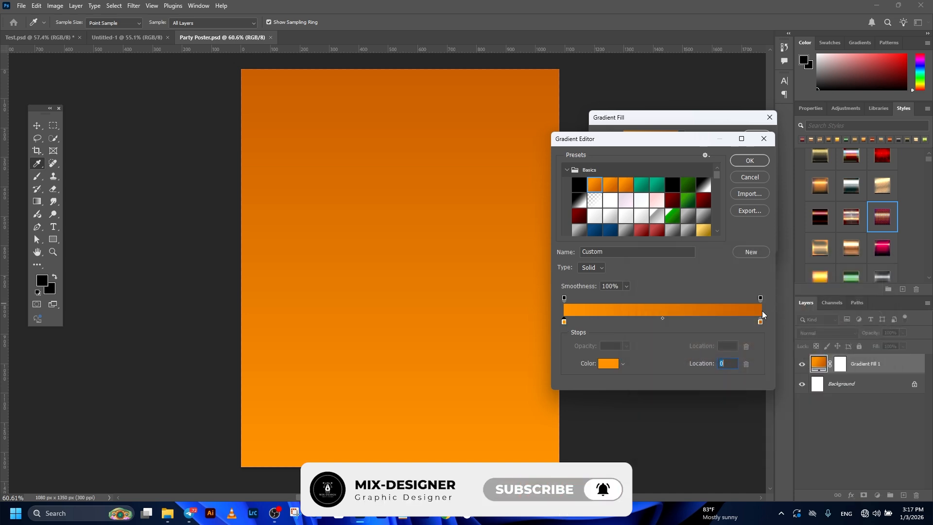
left_click(753, 163)
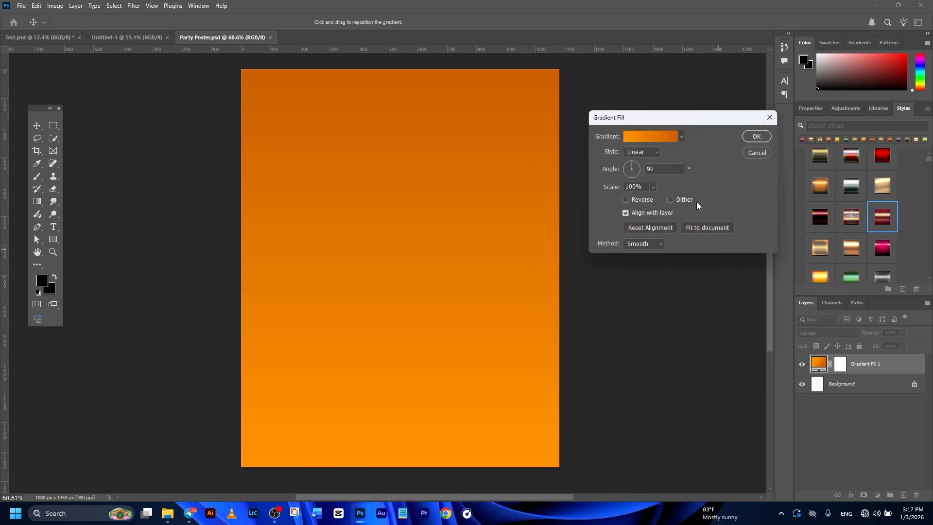
left_click(755, 136)
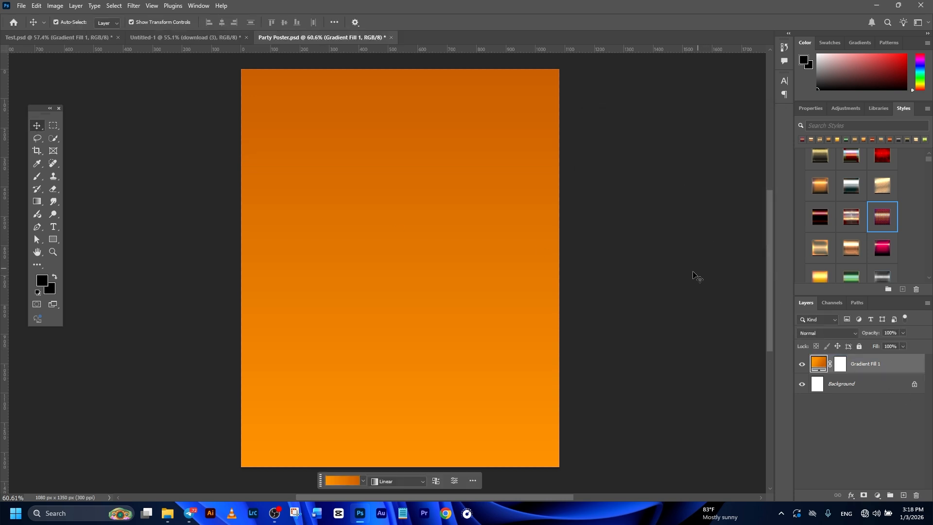
- Place download (3).jpg from the Downloads folder, scale it to about 1119 px wide to cover the canvas, and shift it slightly upward
mouse_move(167, 513)
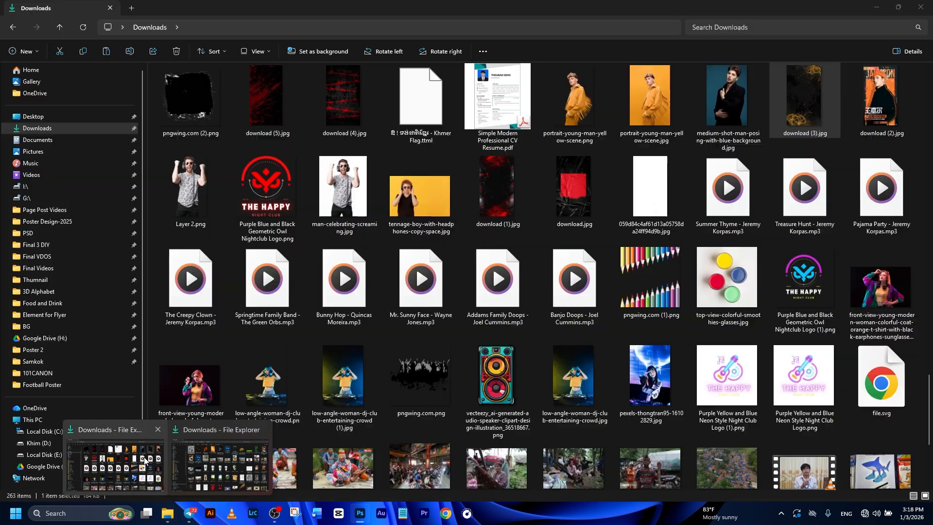
left_click(144, 457)
left_click_drag(804, 113, 441, 293)
left_click_drag(511, 266, 565, 266)
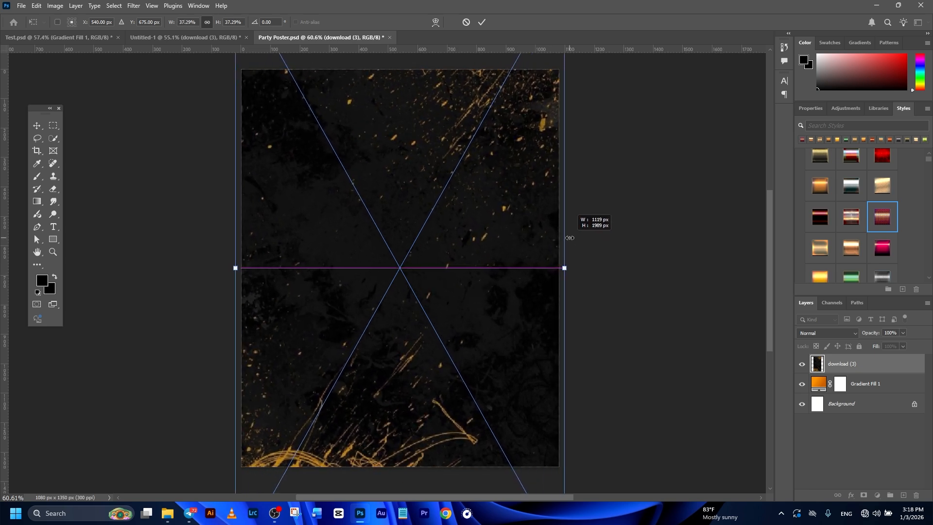
left_click_drag(503, 356, 510, 334)
left_click(481, 22)
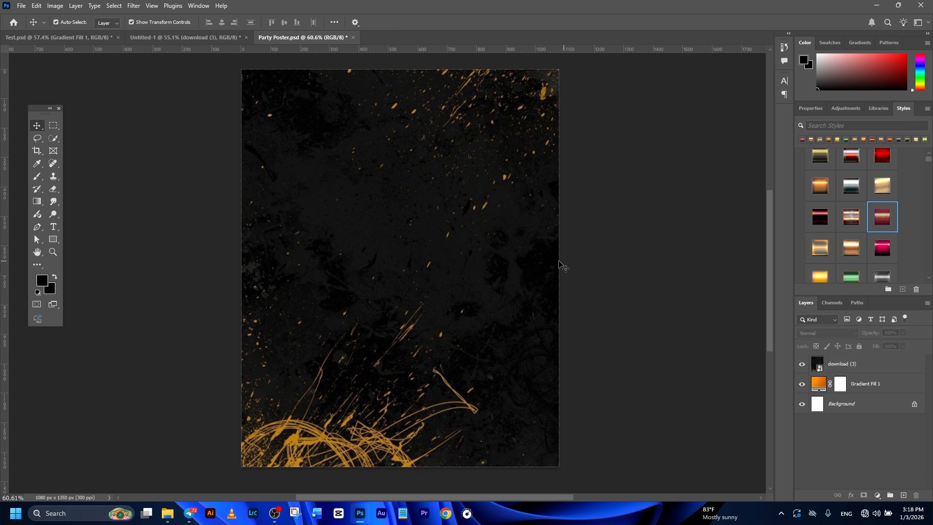
- Move the download (3) layer below Gradient Fill 1 and set the gradient layer's opacity to 5%
left_click_drag(856, 364, 861, 389)
left_click(870, 363)
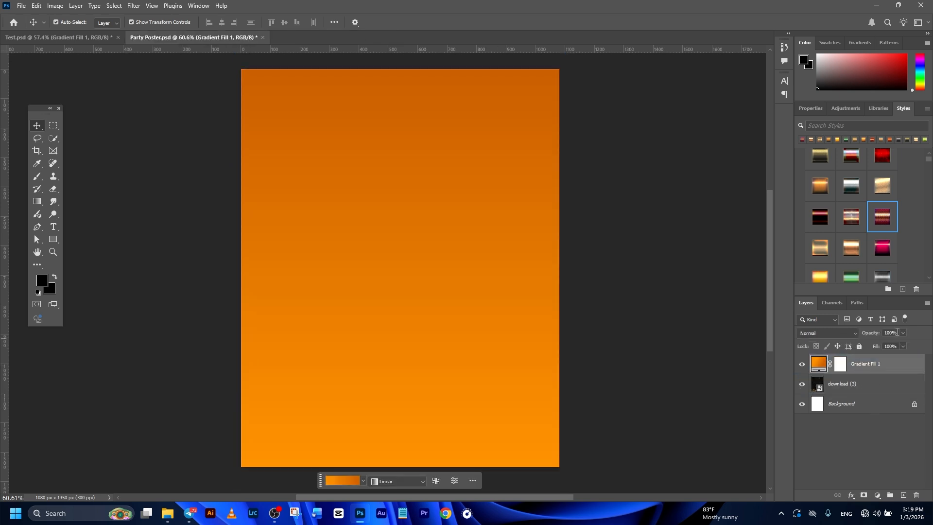
type("5")
key("Return")
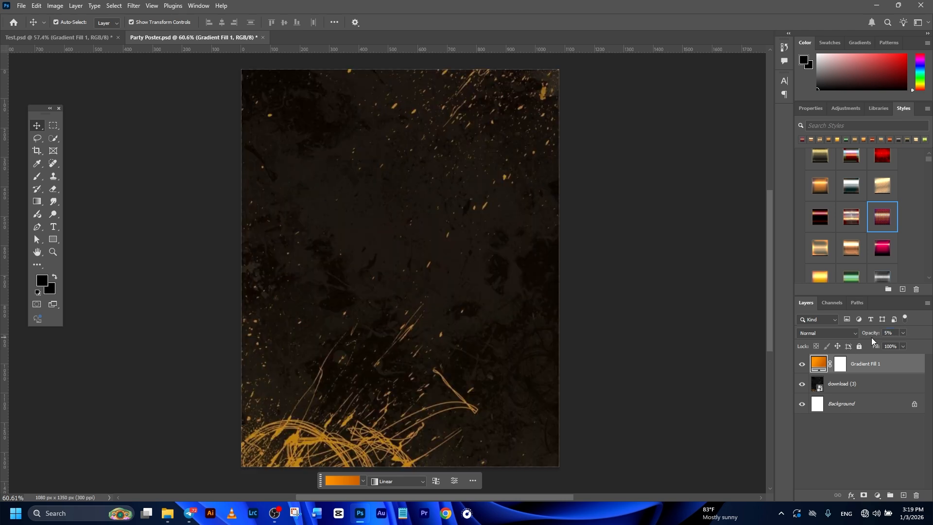
- Apply Hue/Saturation to the download (3) layer with Saturation +53
left_click(820, 388)
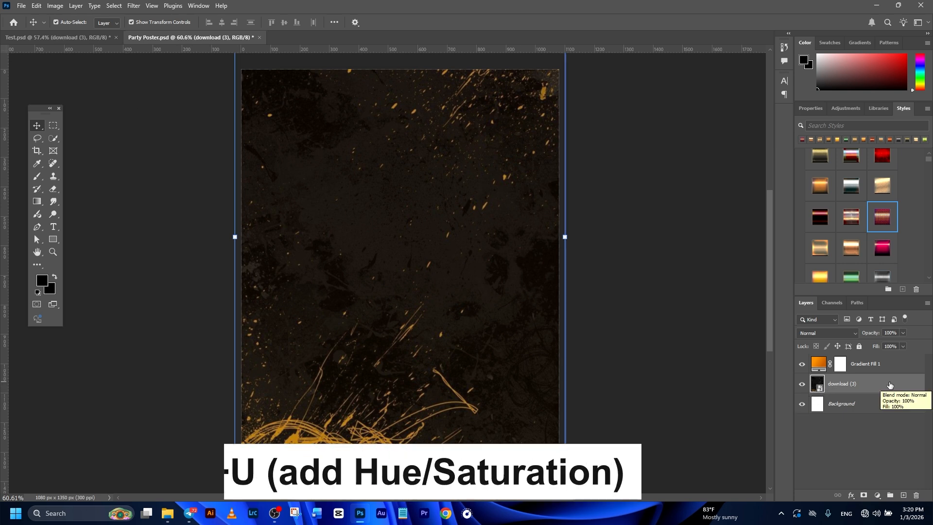
key("ctrl+u")
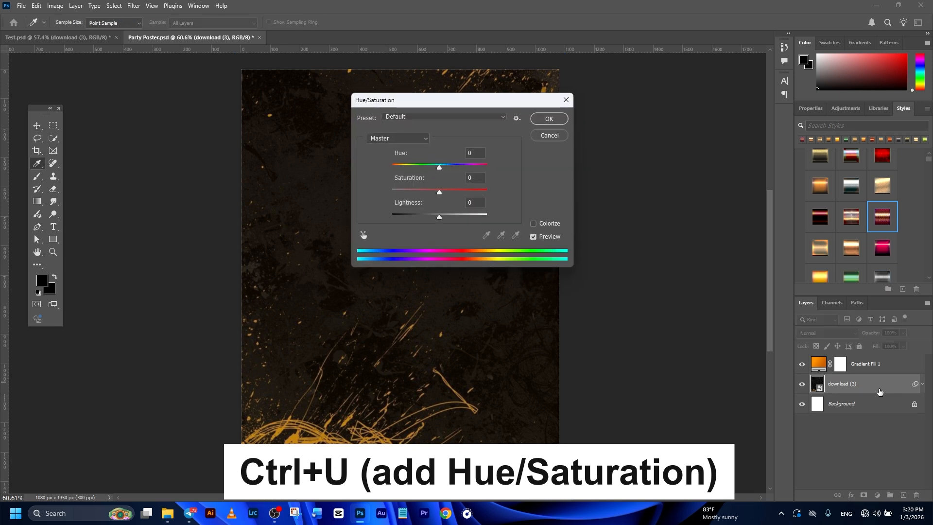
left_click_drag(511, 107, 674, 110)
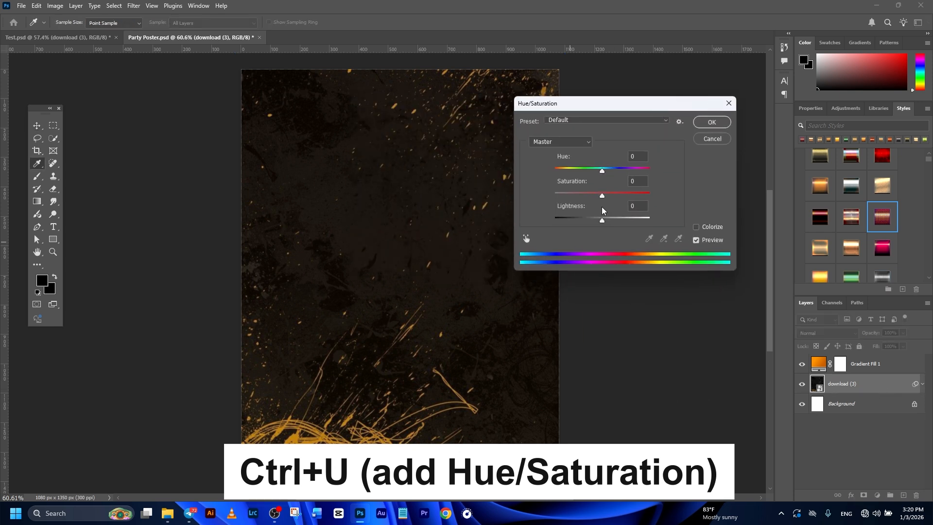
left_click_drag(601, 196, 600, 197)
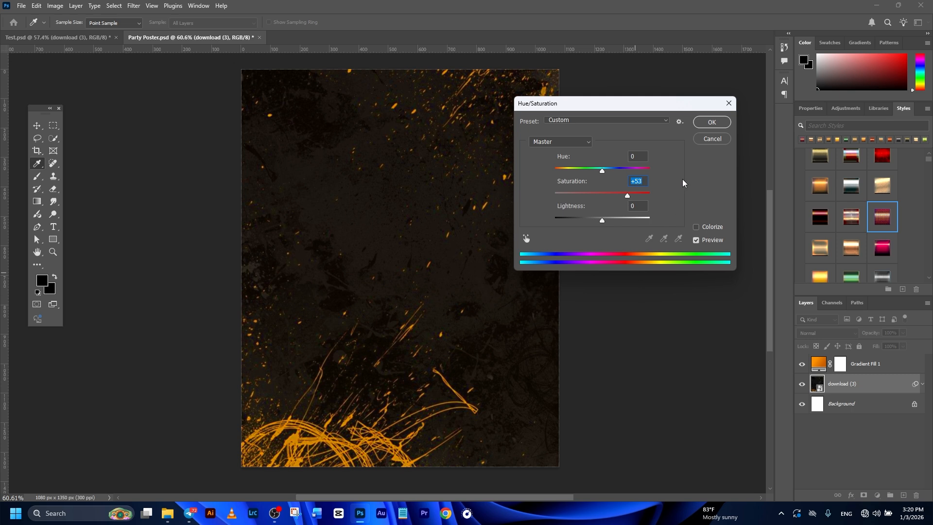
left_click(709, 123)
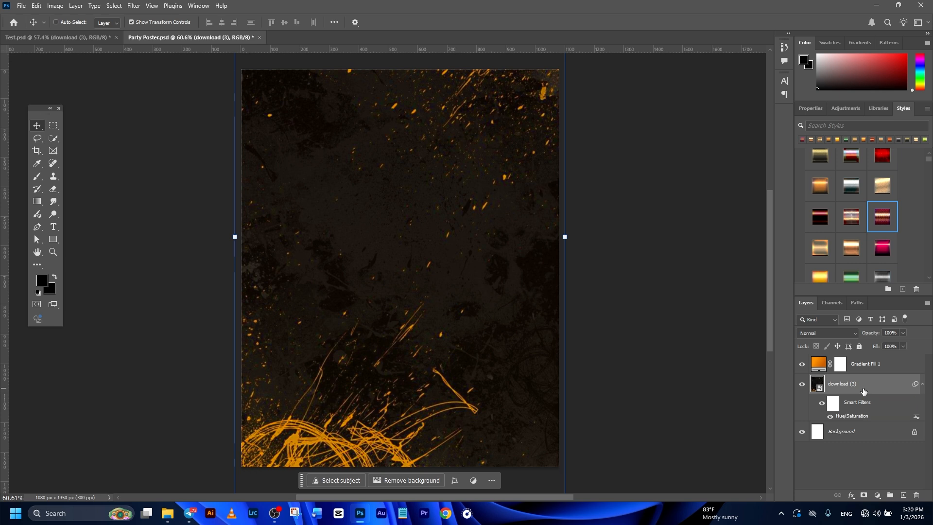
- Apply an S-shaped Curves adjustment to the download (3) layer, lowering shadows to input 52, output 20 and raising the highlights
key("ctrl+m")
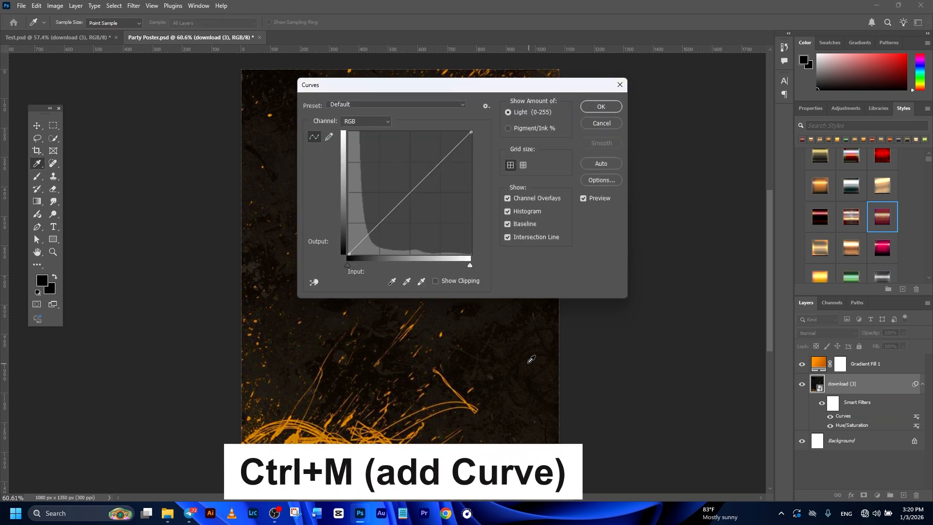
left_click_drag(366, 241, 373, 244)
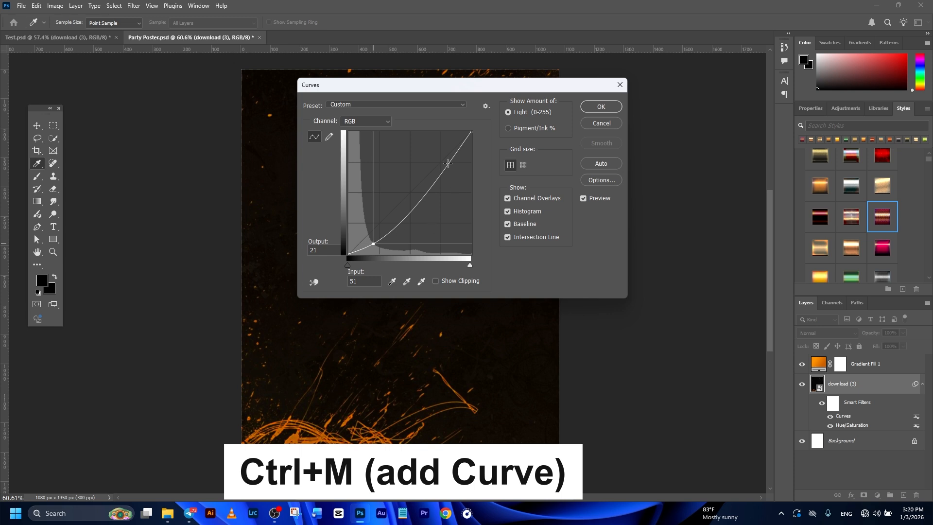
left_click_drag(447, 163, 436, 150)
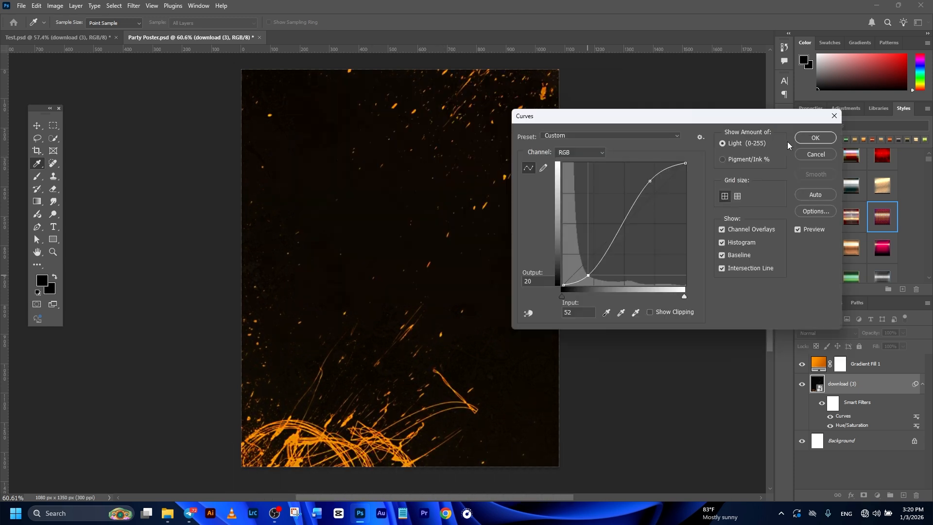
left_click(815, 138)
key("v")
- Duplicate the download (3) layer, flip the copy vertically and horizontally, and position its orange scribbles across the canvas's top edge
left_click(843, 383)
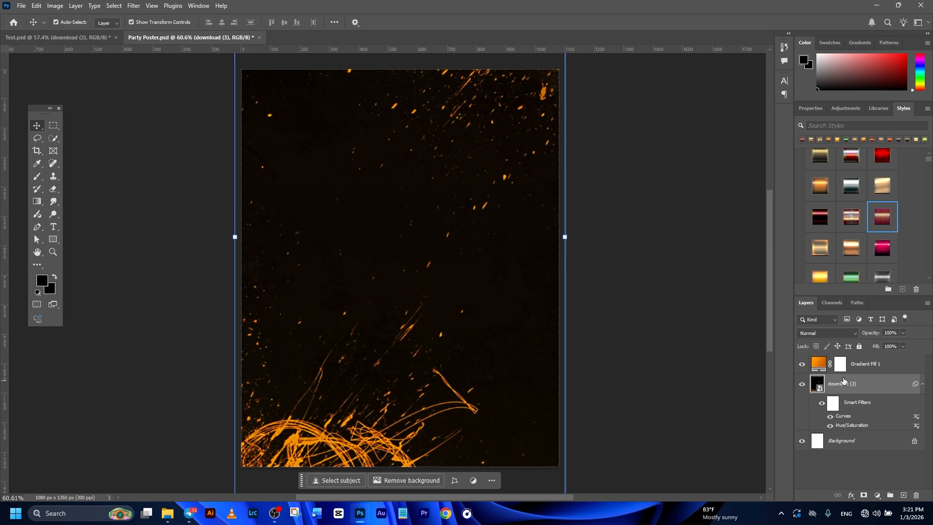
key("ctrl+j")
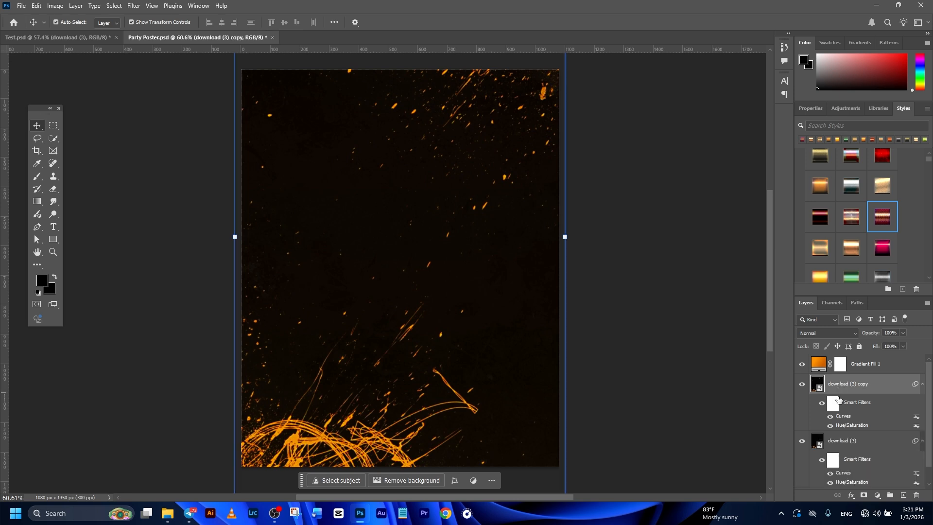
key("ctrl+t")
right_click(438, 212)
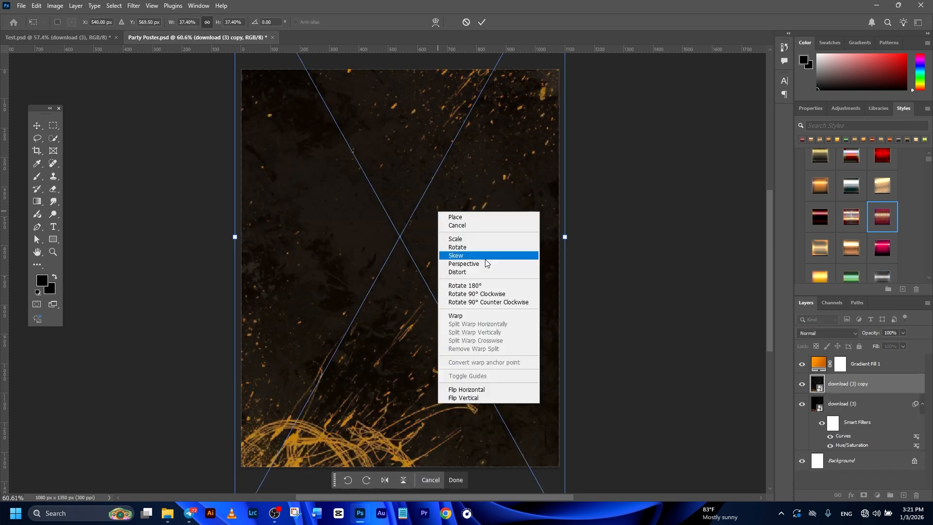
left_click(491, 399)
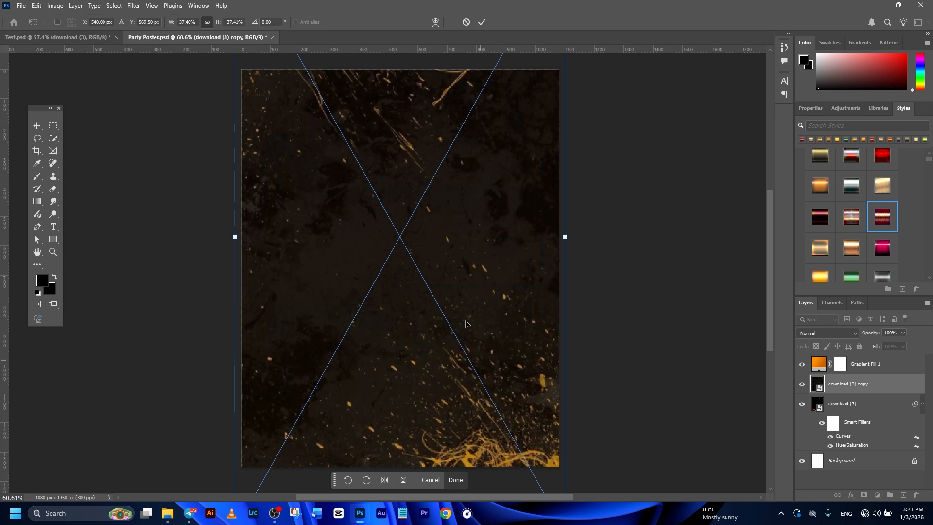
left_click_drag(452, 171, 458, 272)
right_click(434, 201)
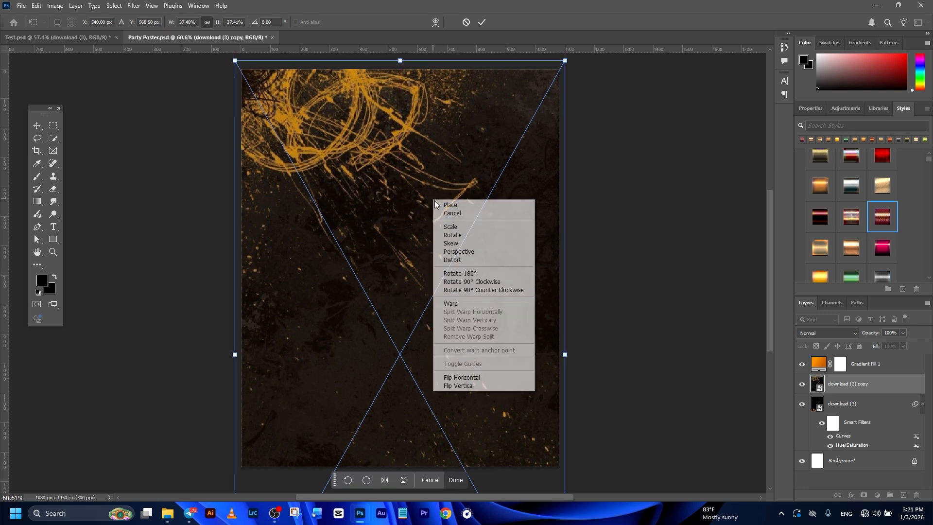
left_click(480, 377)
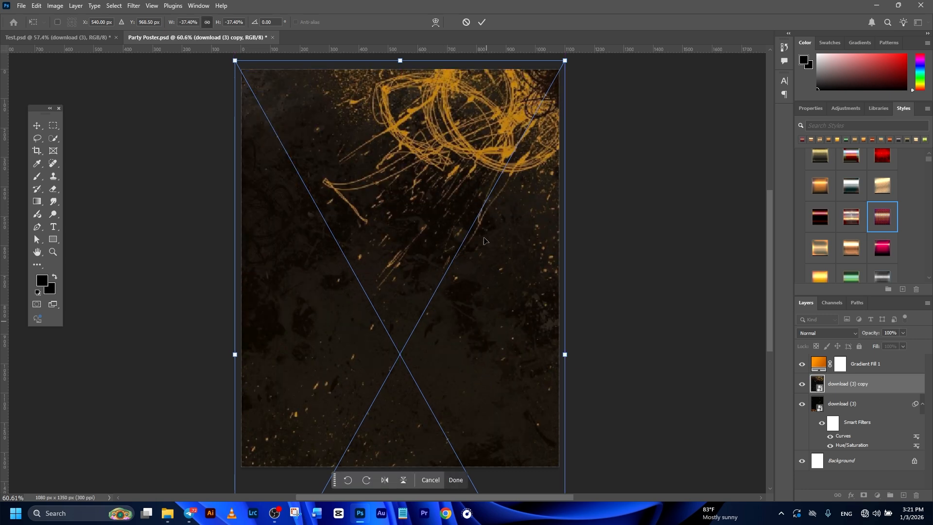
left_click(484, 22)
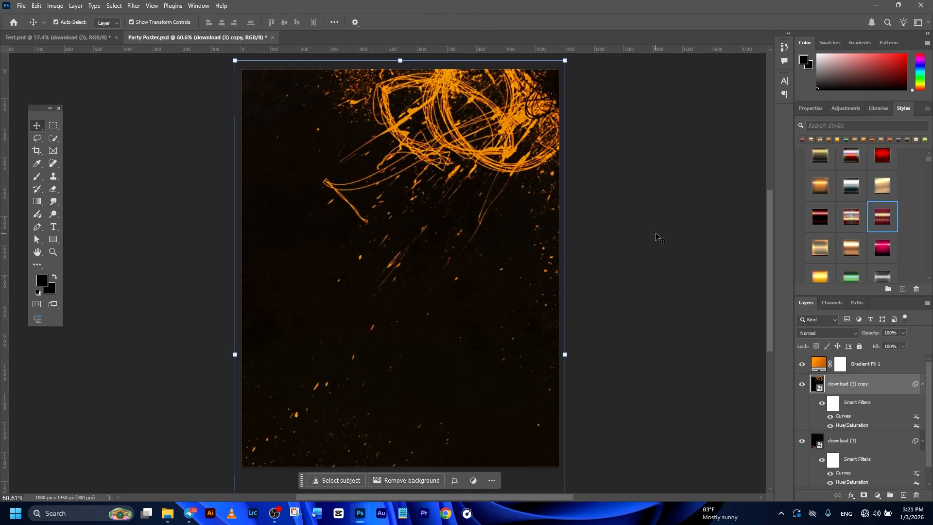
- Add a layer mask to the download (3) copy and paint its lower part black with a Soft Round brush enlarged to 472 px
left_click(865, 496)
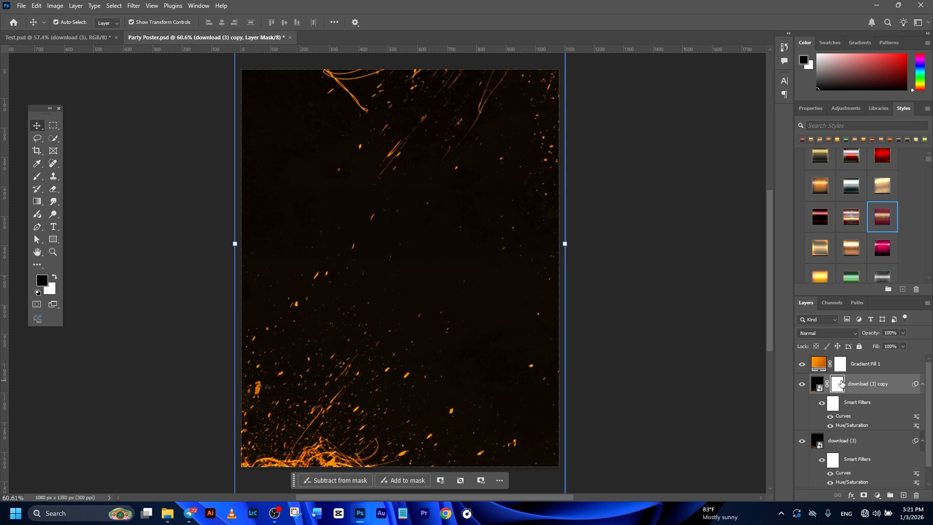
left_click(36, 178)
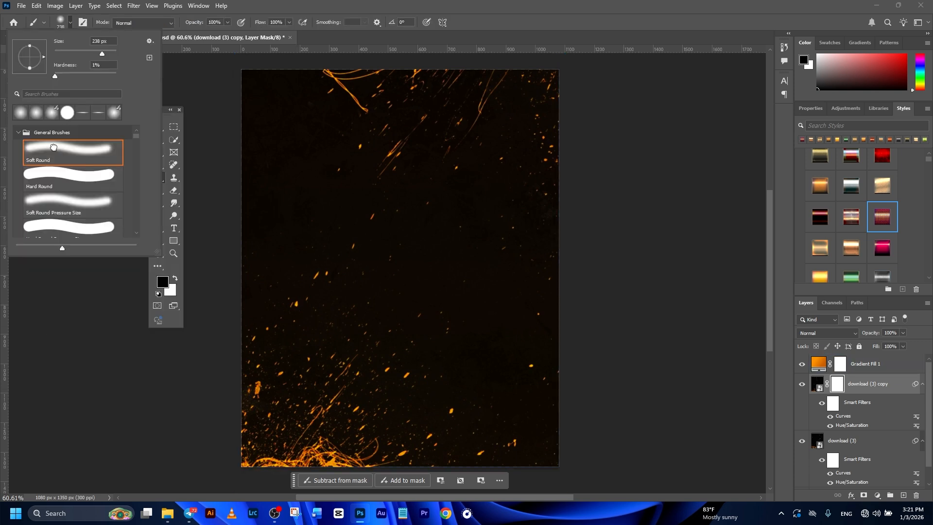
left_click(52, 147)
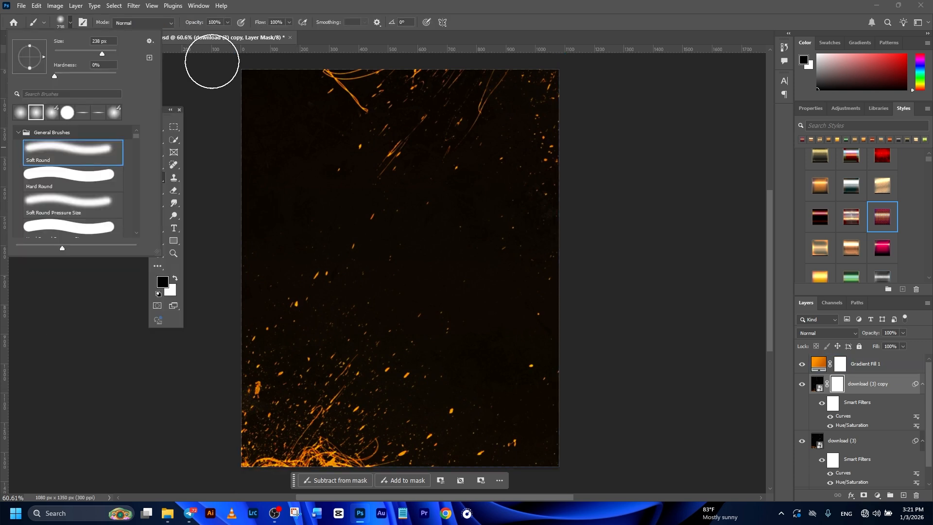
left_click(215, 23)
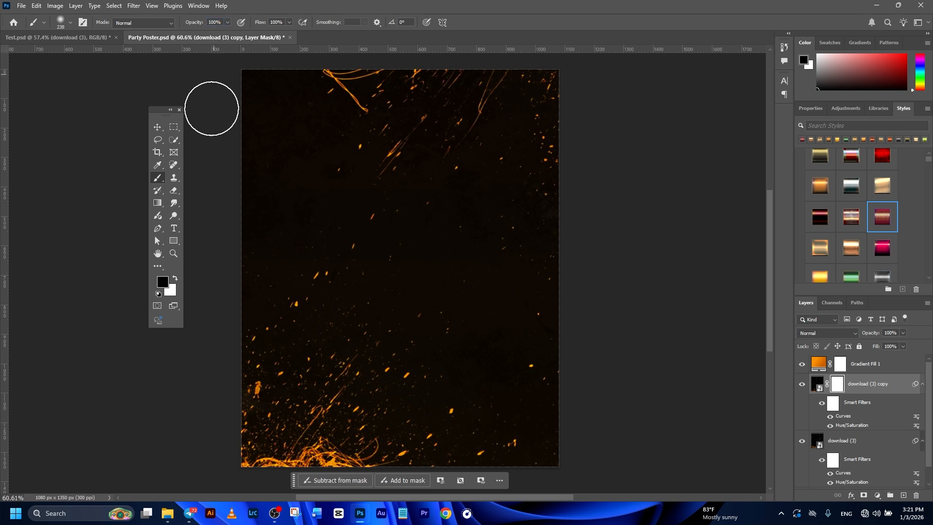
left_click(161, 282)
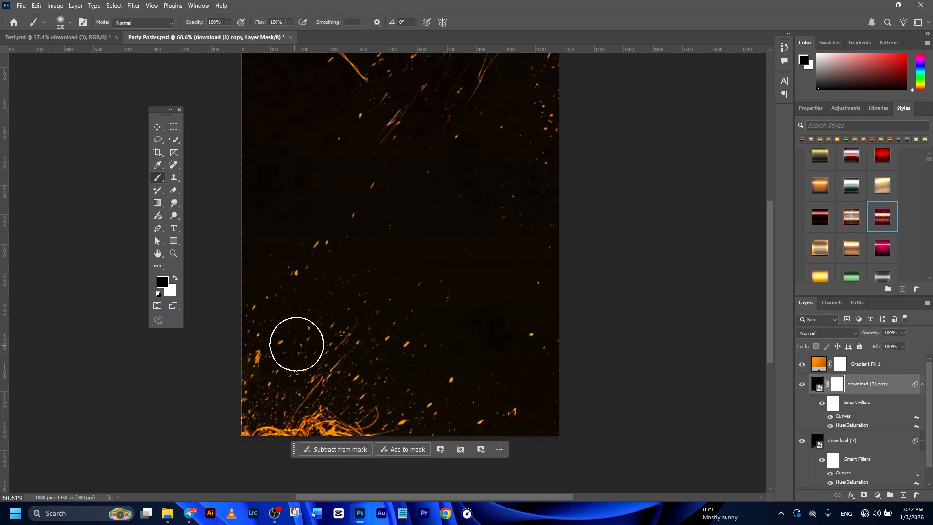
left_click_drag(313, 323, 341, 322)
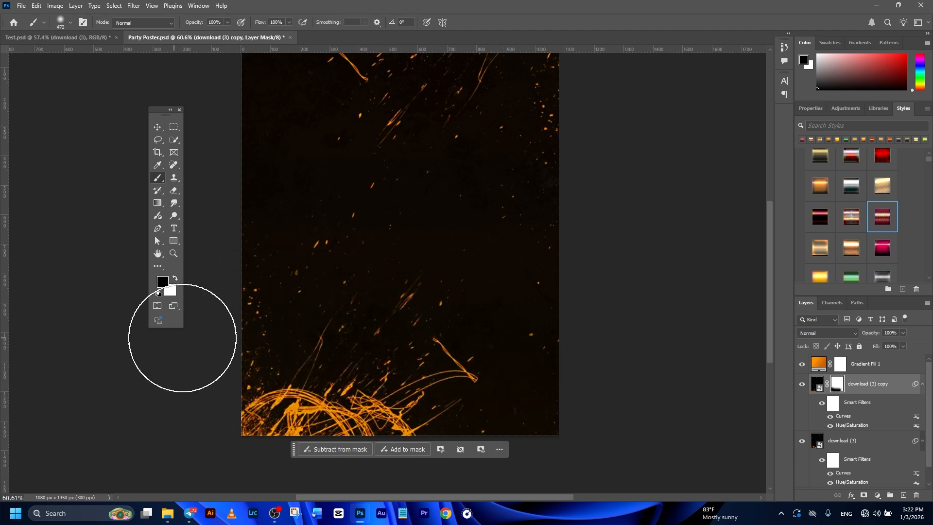
scroll(538, 323, "up", 1)
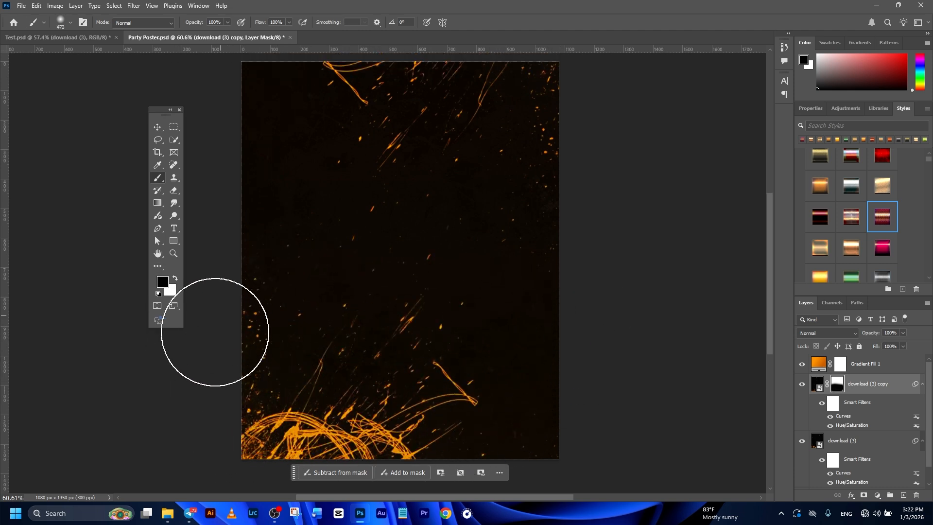
scroll(391, 280, "down", 2)
key("v")
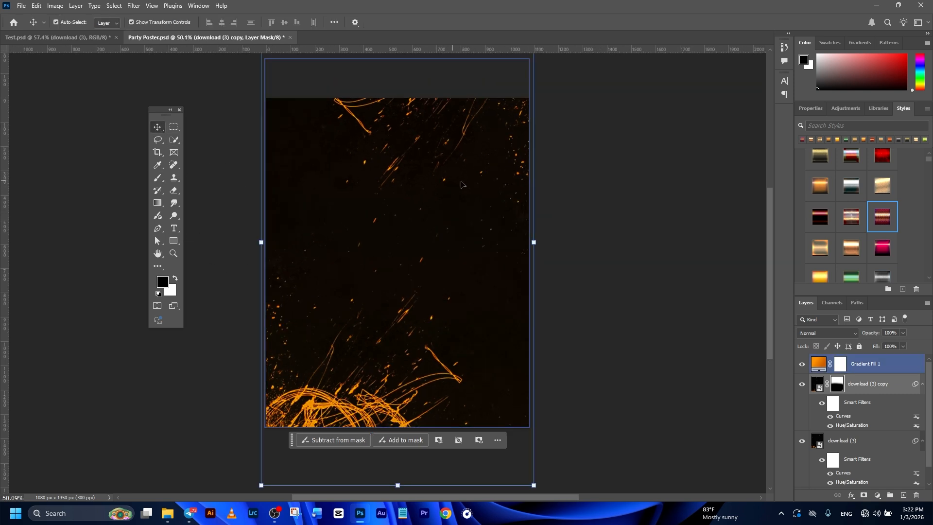
left_click(583, 184)
scroll(613, 305, "down", 1)
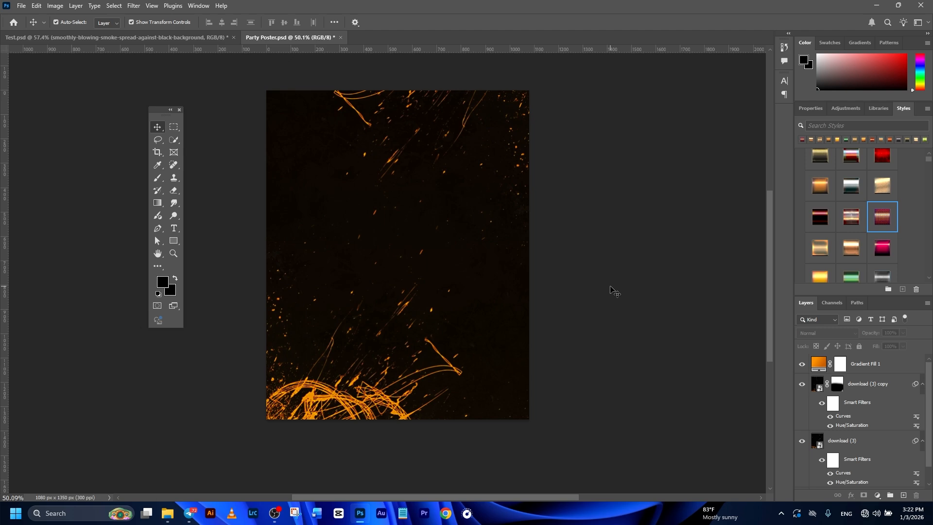
- Place the smoothly-blowing-smoke-spread-against-black-background image from the Downloads folder so it covers the canvas
mouse_move(168, 513)
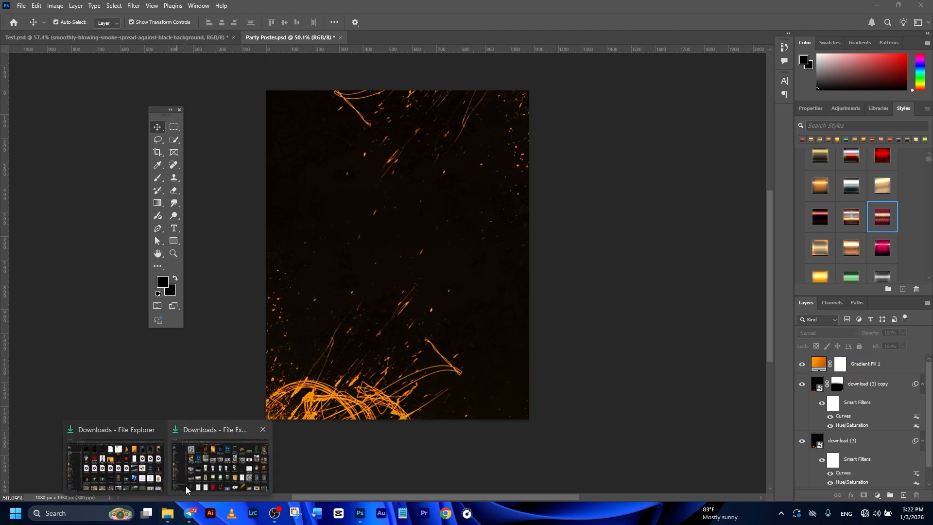
left_click(187, 490)
left_click_drag(495, 99, 440, 430)
key("Return")
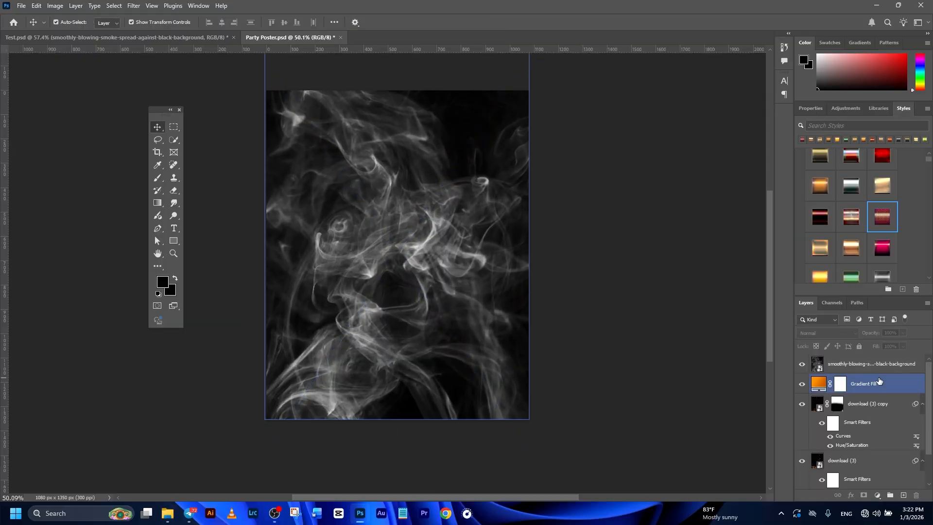
- Set the smoke layer's blend mode to Screen and its opacity to 40%
left_click(827, 332)
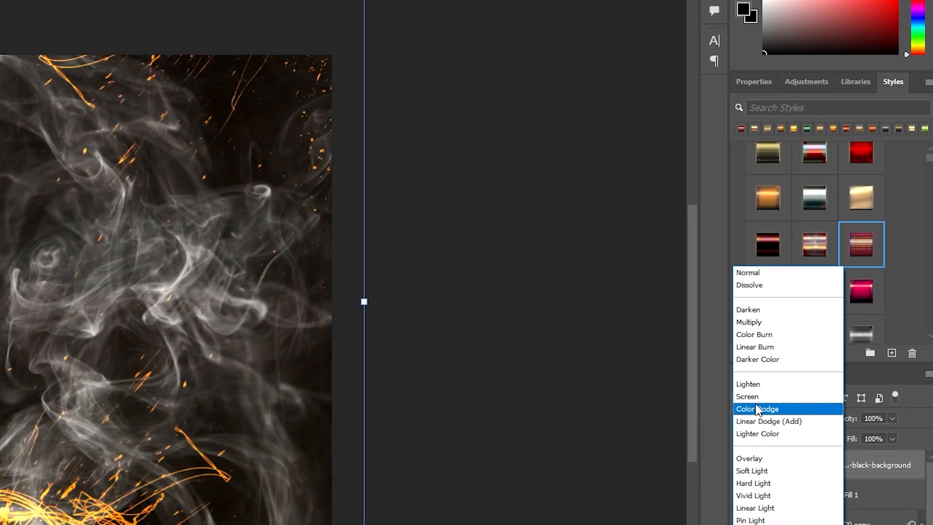
left_click(747, 397)
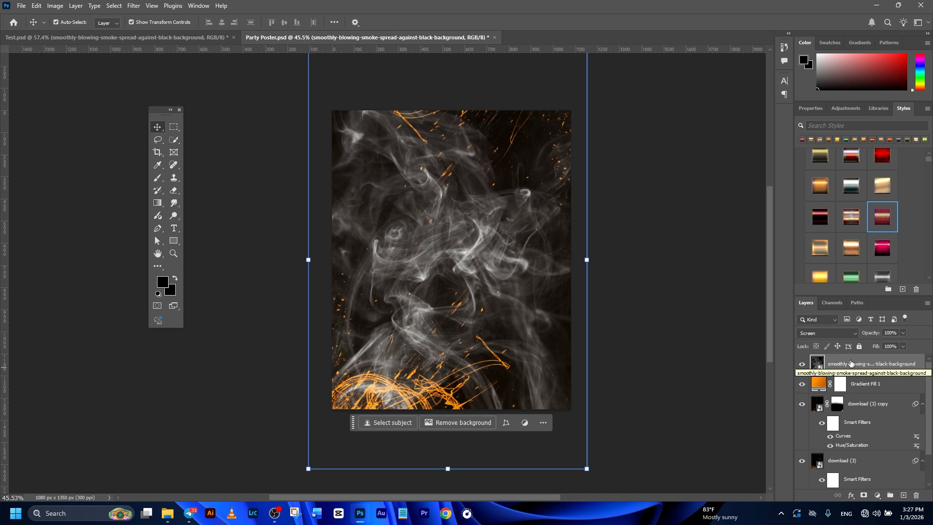
key("4")
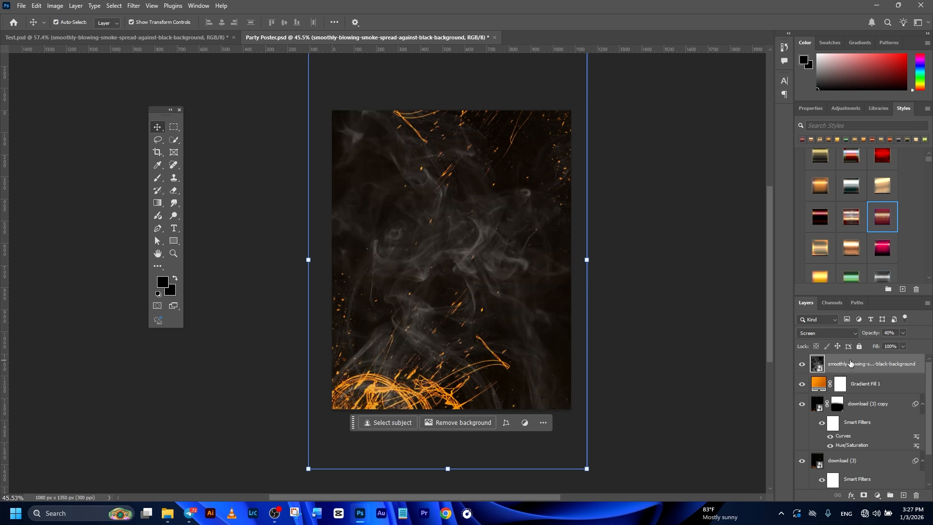
- Add the white text "THE HAPPY" in Franklin Gothic Demi over the smoke background
key("d")
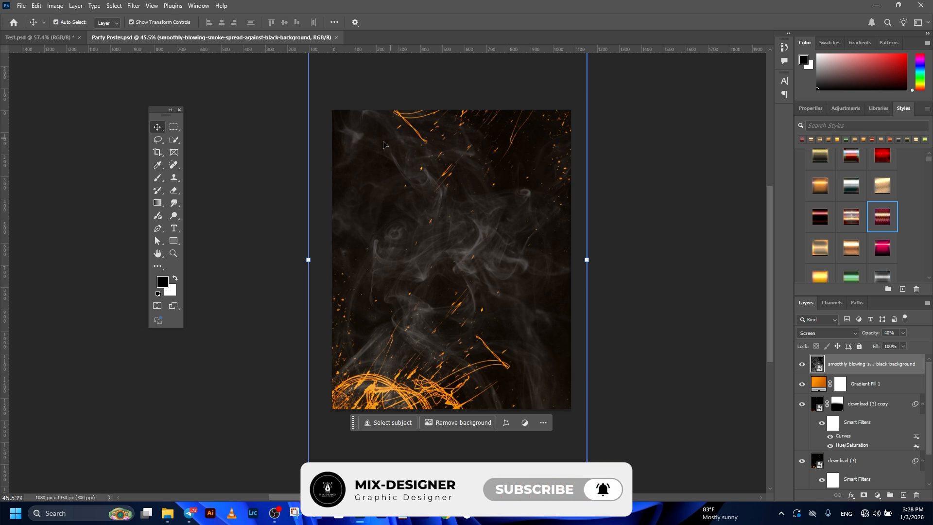
left_click(174, 228)
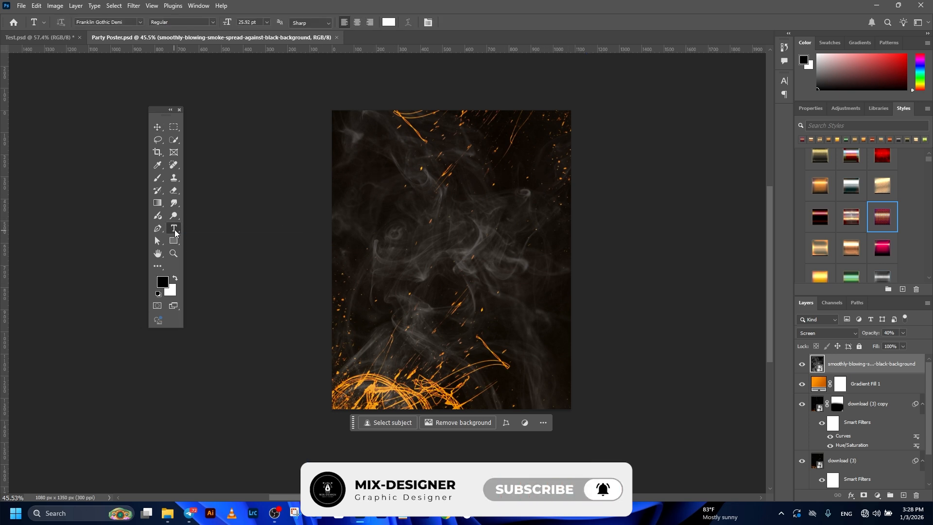
left_click(368, 242)
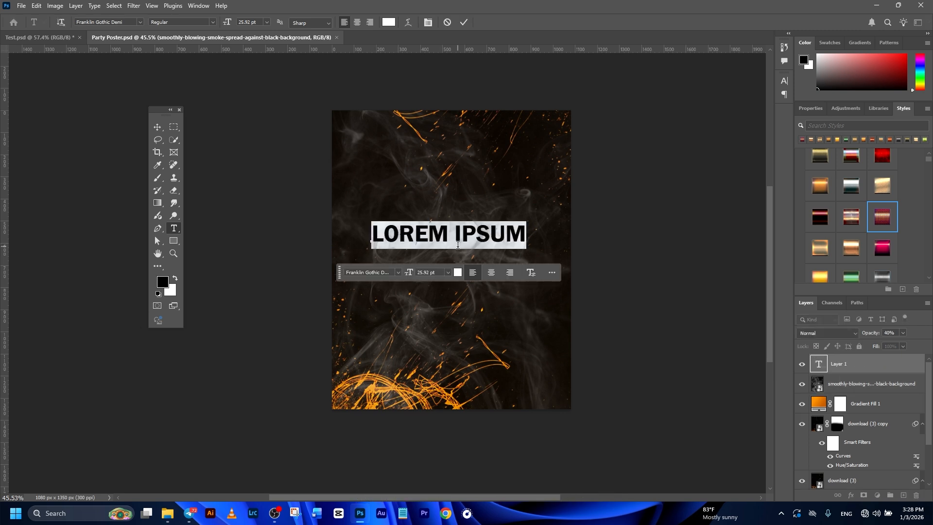
type("THE")
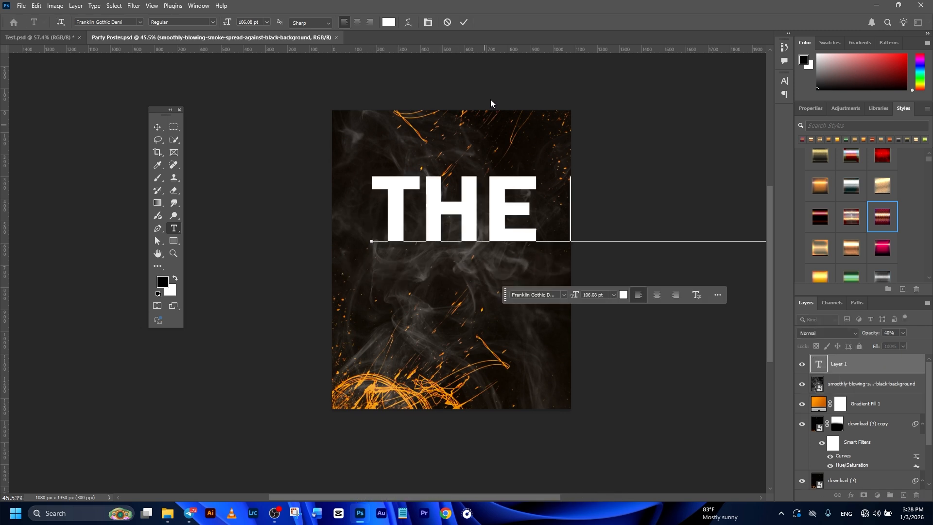
left_click(464, 22)
left_click(157, 127)
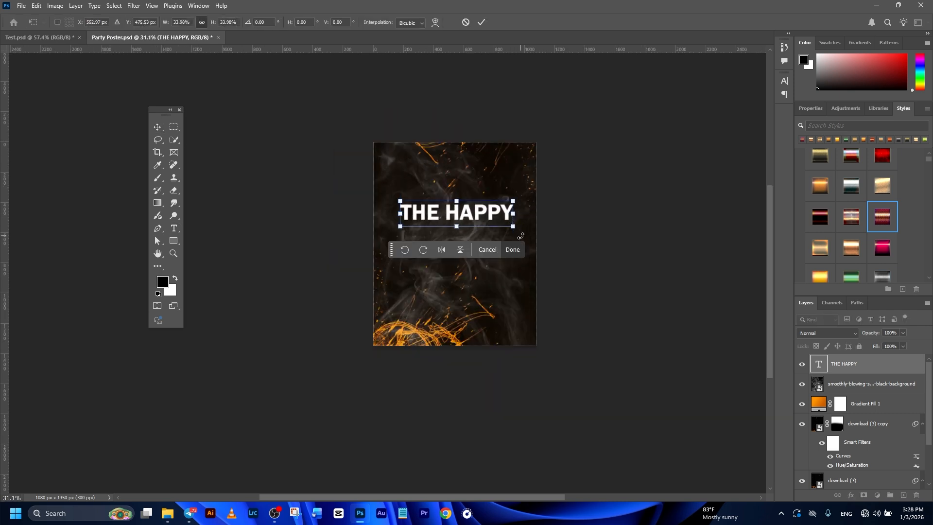
- Scale the THE HAPPY text to 33.98%, rotate it -90°, and move it to the upper part of the poster's left edge
left_click_drag(521, 237, 485, 145)
left_click_drag(458, 203, 397, 201)
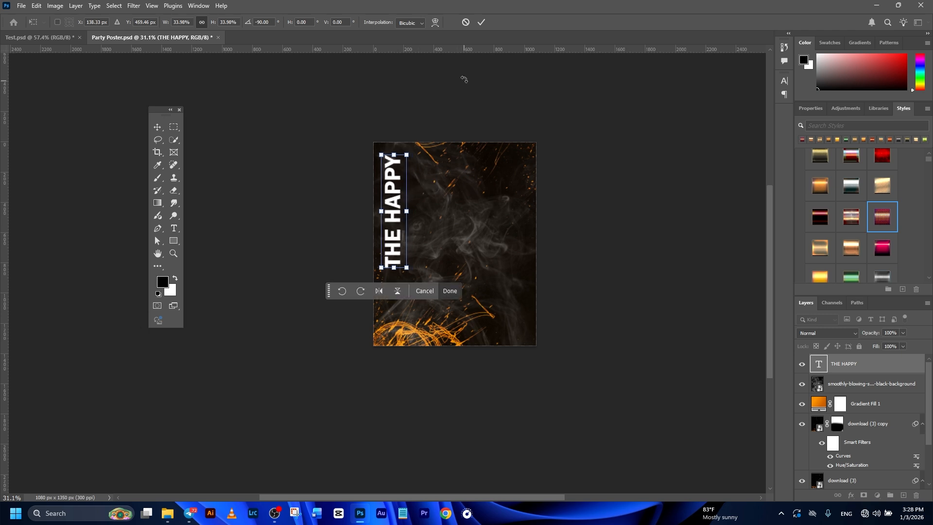
left_click(481, 21)
- Set the THE HAPPY text layer's fill to 0%
scroll(464, 214, "up", 2)
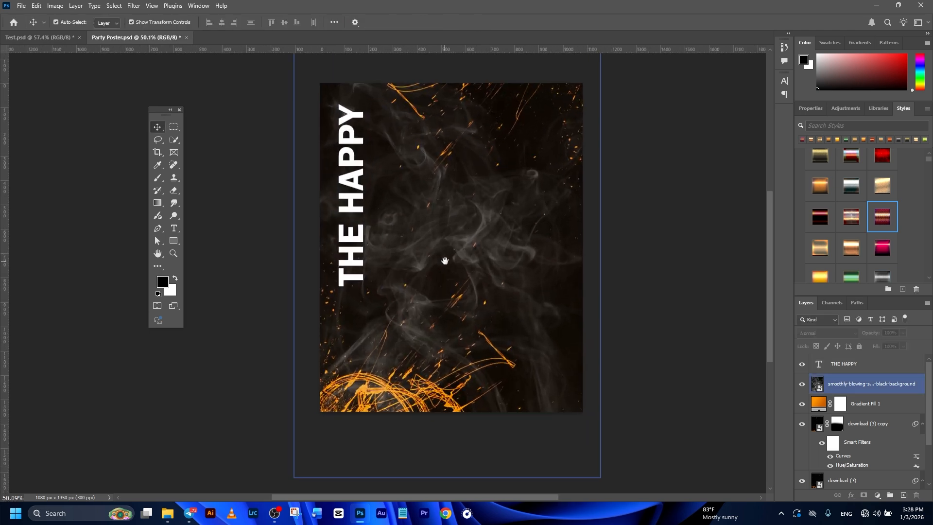
left_click(903, 346)
left_click_drag(901, 359, 859, 358)
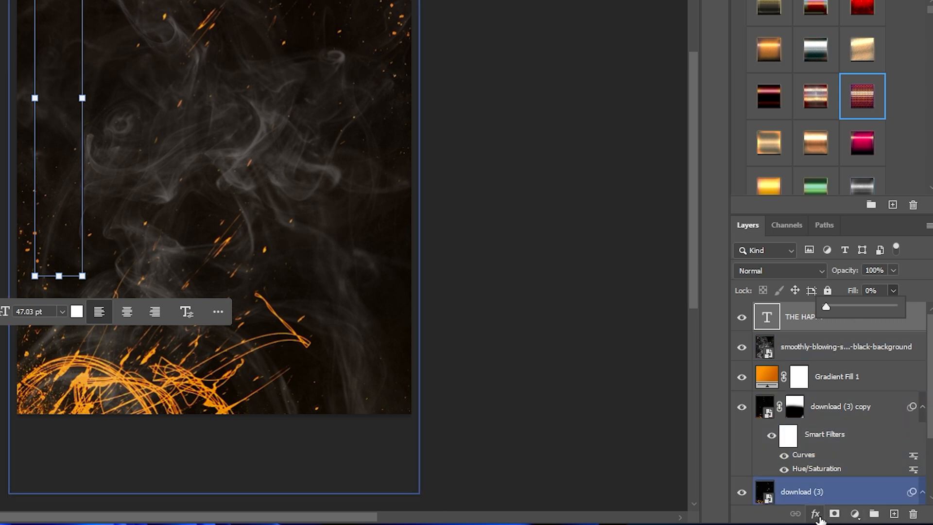
- Add a 2 px outside stroke to the THE HAPPY text layer
left_click(816, 513)
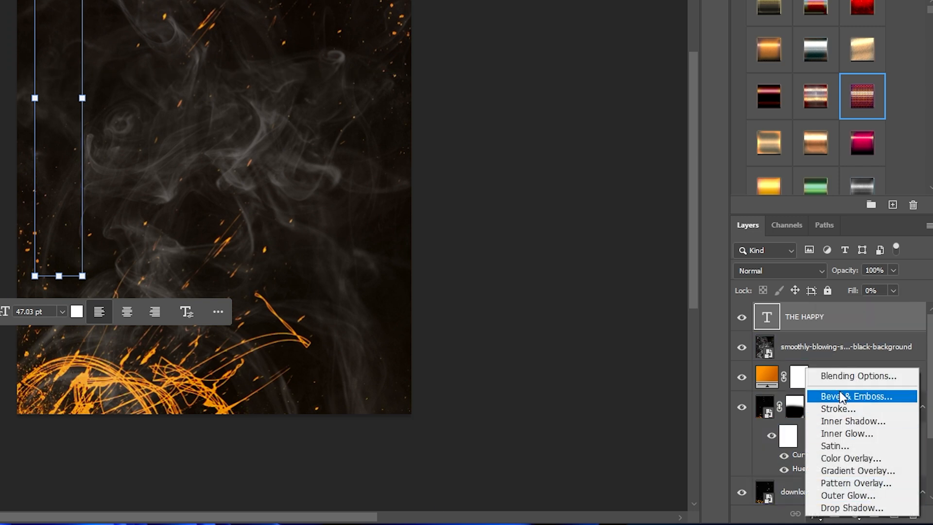
left_click(829, 464)
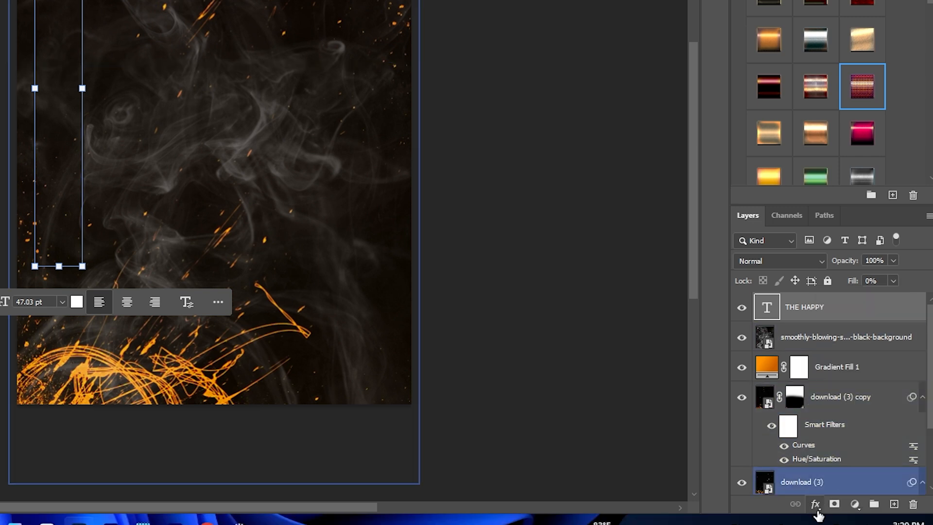
left_click(817, 511)
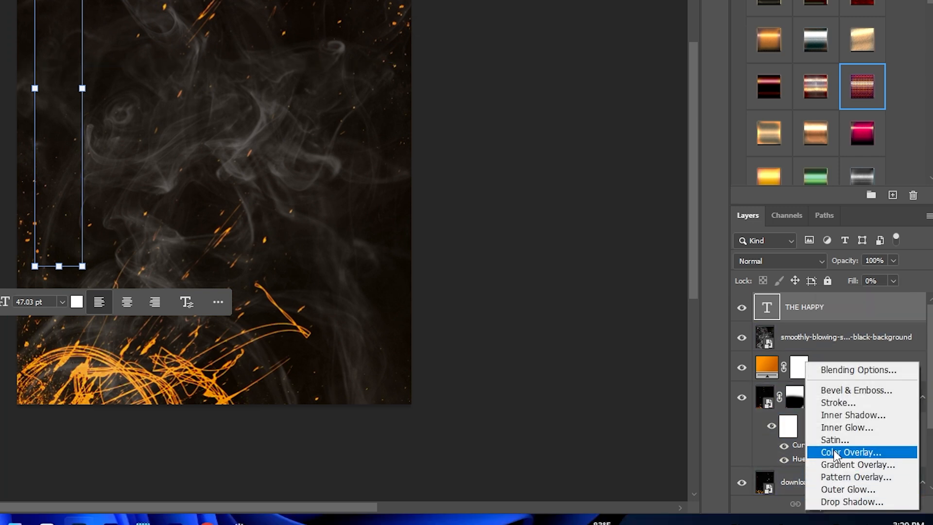
left_click(836, 401)
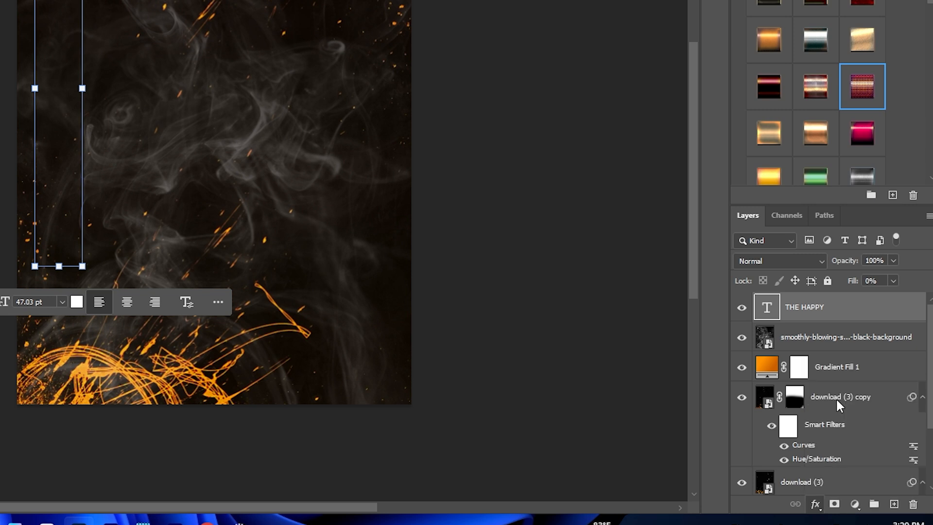
left_click_drag(311, 0, 413, 0)
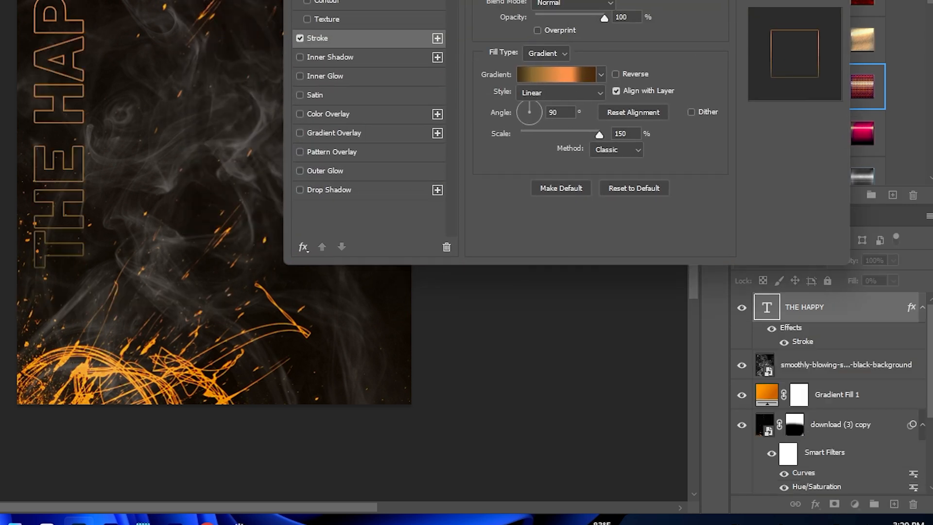
left_click(546, 78)
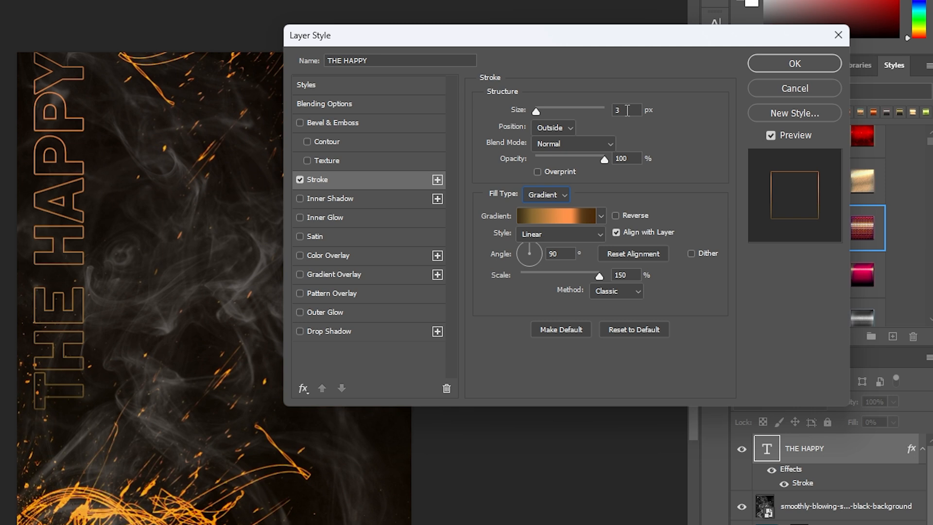
type("2")
- Set the stroke's fill type to Color and sample the splatter's orange, adjusted to H 36°, S 100%, B 84%
left_click(547, 195)
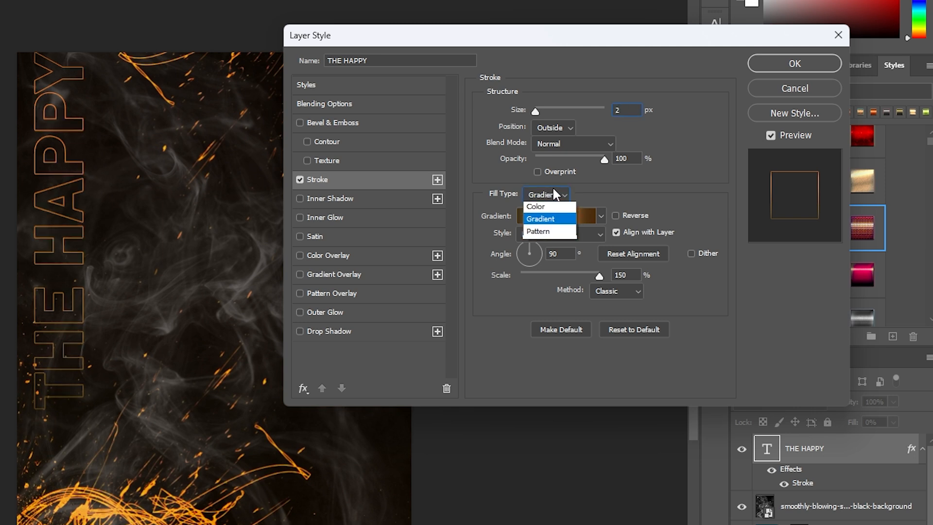
left_click(536, 208)
left_click(516, 216)
left_click(110, 509)
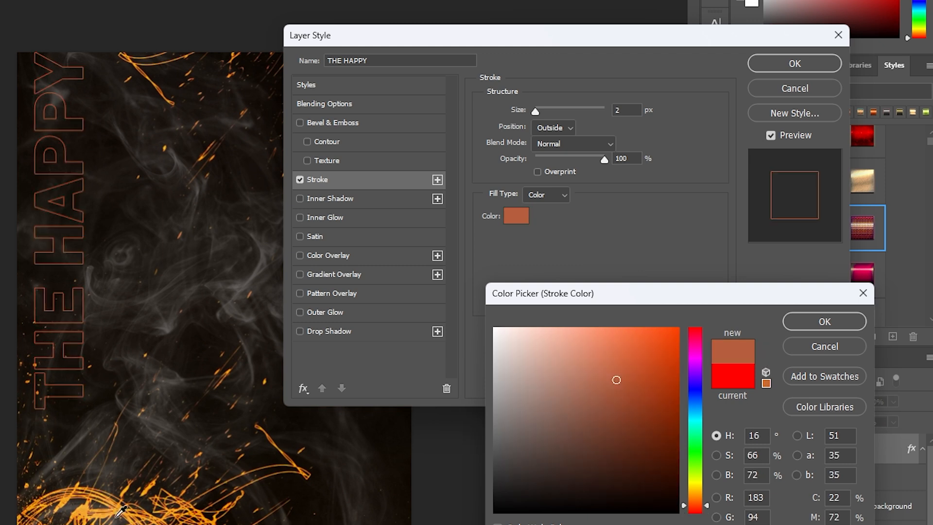
left_click(90, 506)
left_click(678, 357)
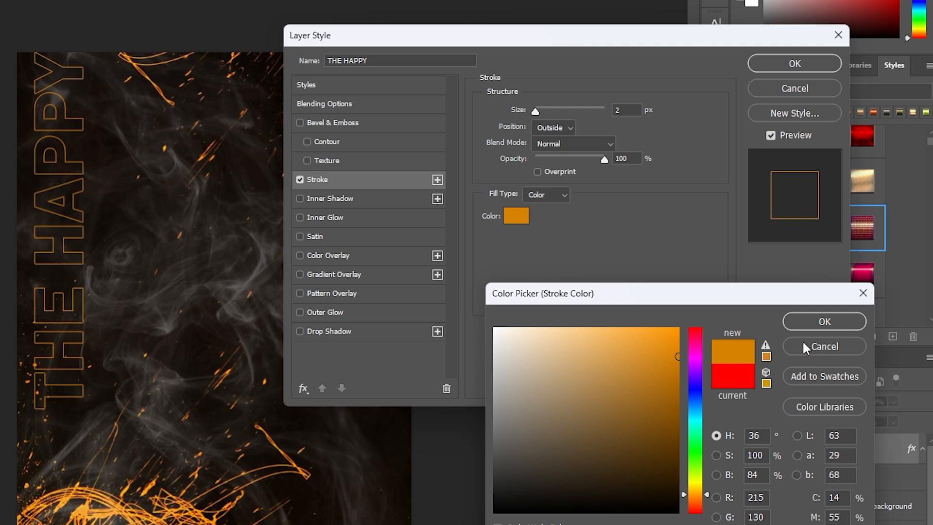
left_click(841, 326)
- Add a drop shadow to THE HAPPY with 69% opacity, -50° angle, 7 px distance and dark orange colour (H 39°, S 100%, B 67%)
left_click(316, 333)
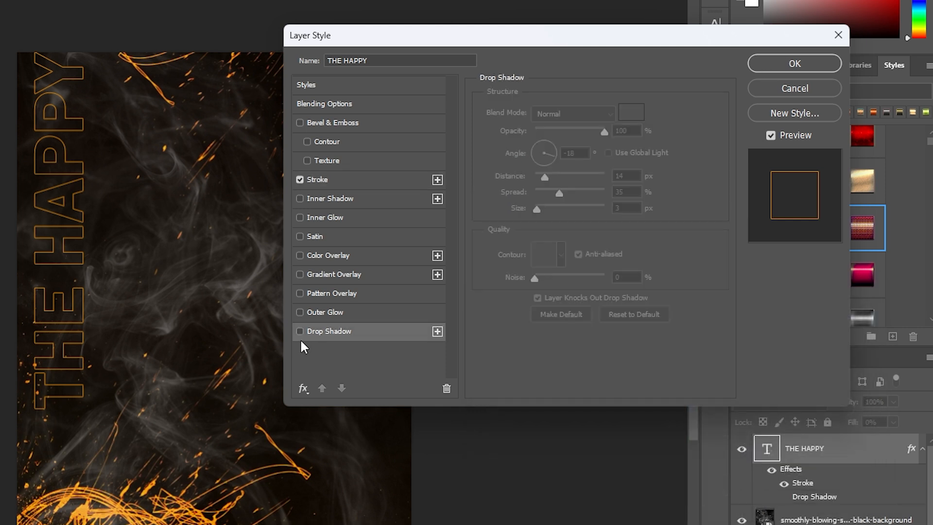
left_click(300, 331)
left_click_drag(604, 132, 580, 132)
left_click_drag(90, 198, 93, 200)
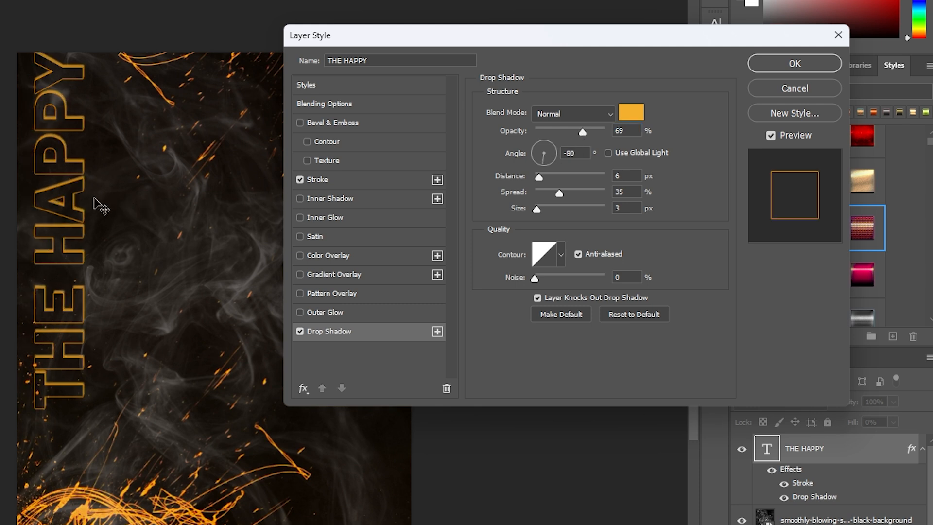
left_click(632, 113)
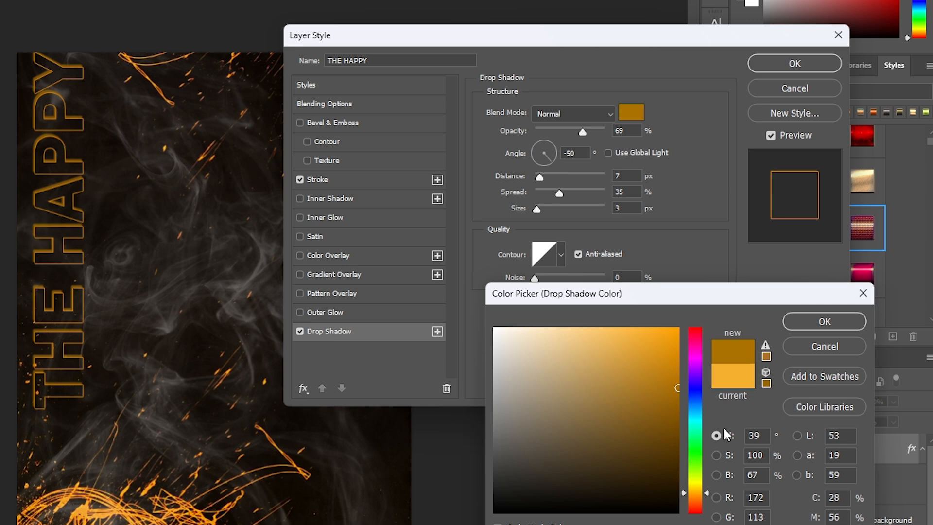
left_click(824, 321)
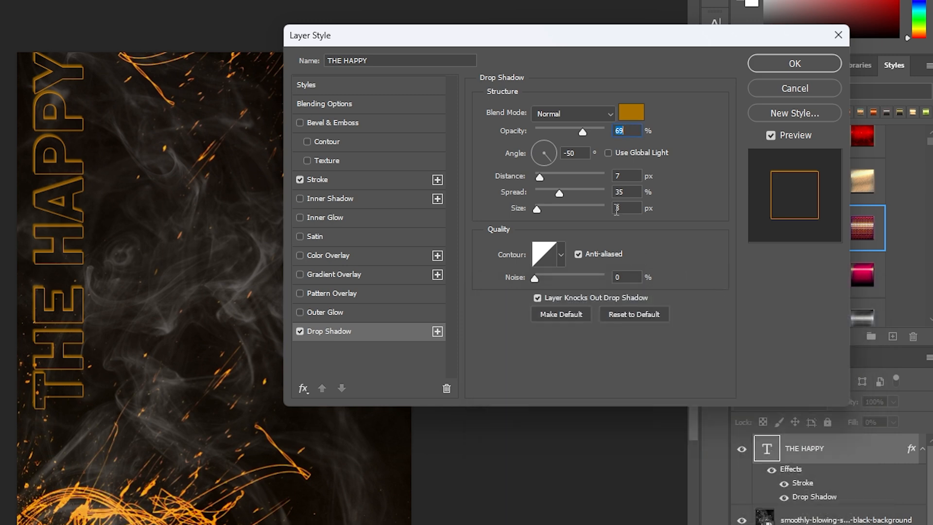
left_click(794, 64)
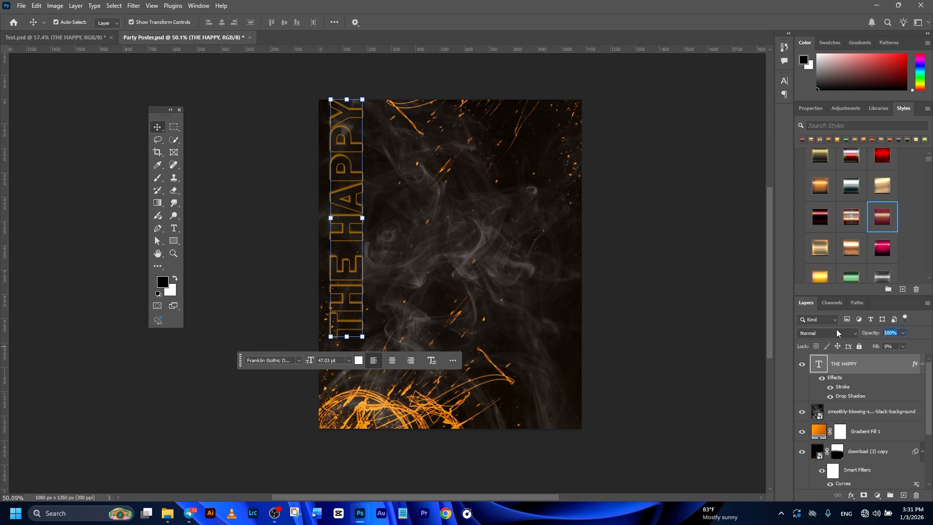
- Set the THE HAPPY text layer's opacity to 10%
type("10")
key("Return")
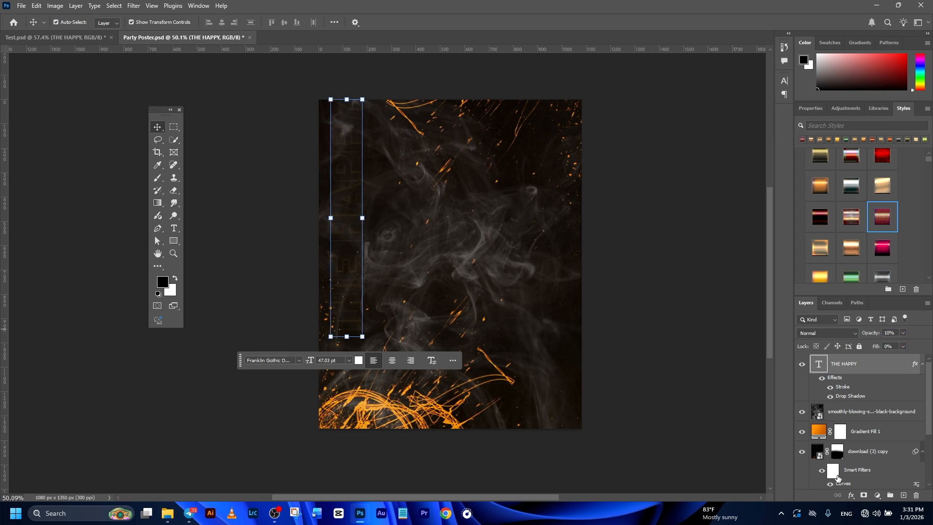
left_click(718, 267)
- Duplicate THE HAPPY, rotate the copy 180°, move it to the lower part of the poster's right edge, and save the file
left_click(841, 373)
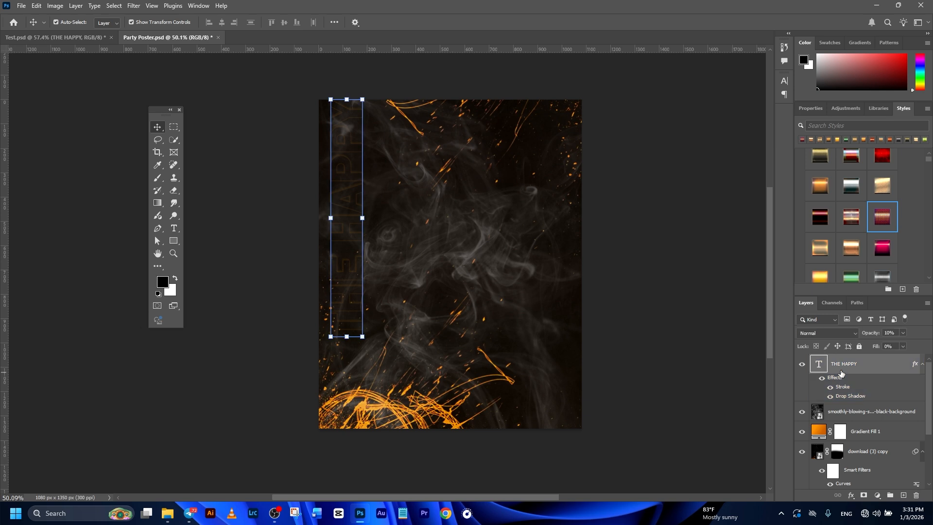
key("ctrl+j")
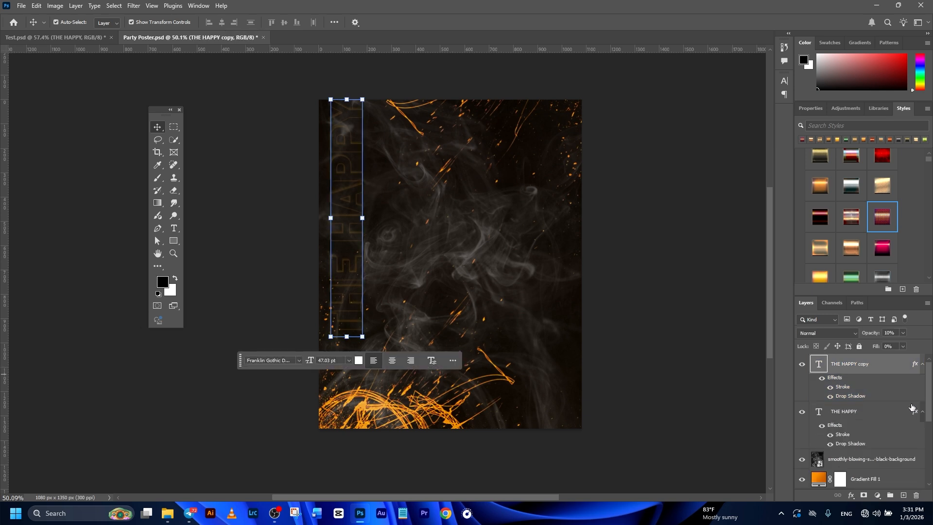
key("ctrl+t")
left_click_drag(370, 129, 444, 441)
left_click_drag(508, 286, 557, 312)
left_click(481, 22)
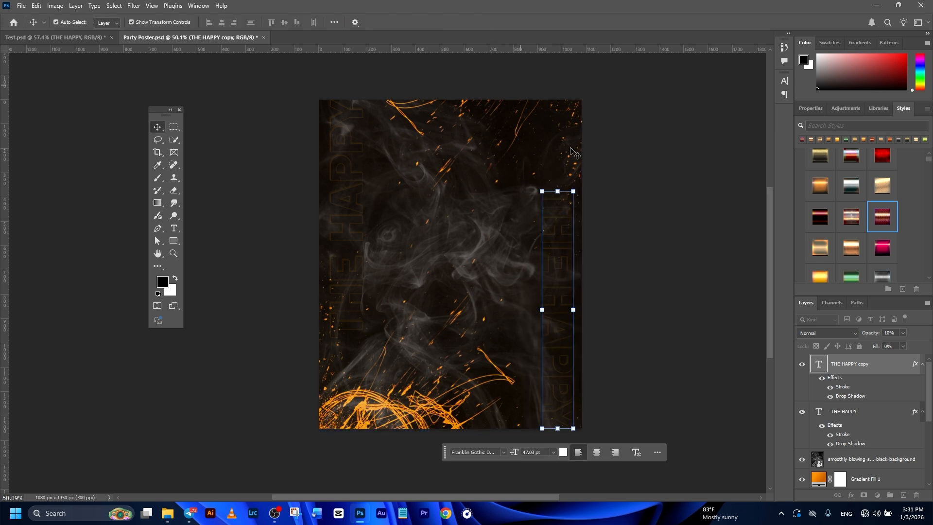
mouse_move(544, 255)
left_mouse_down()
mouse_move(576, 246)
mouse_move(553, 257)
left_mouse_up()
left_click(682, 250)
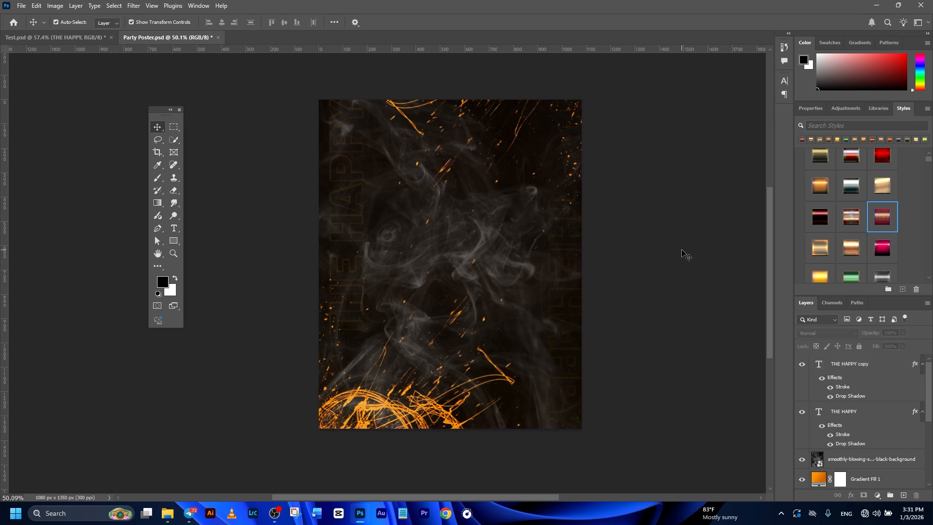
key("ctrl+s")
- Group all layers above Background, from THE HAPPY copy down to download (3)
scroll(644, 265, "up", 1)
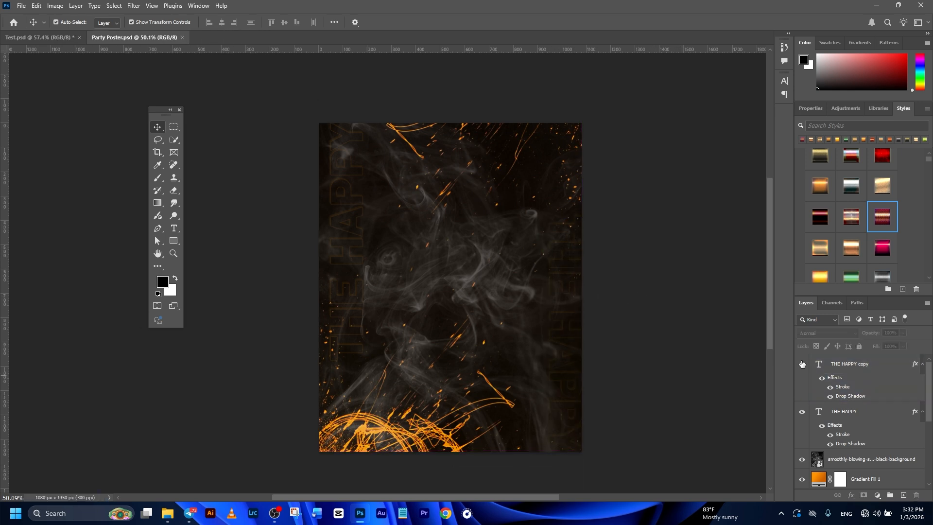
left_click(878, 385)
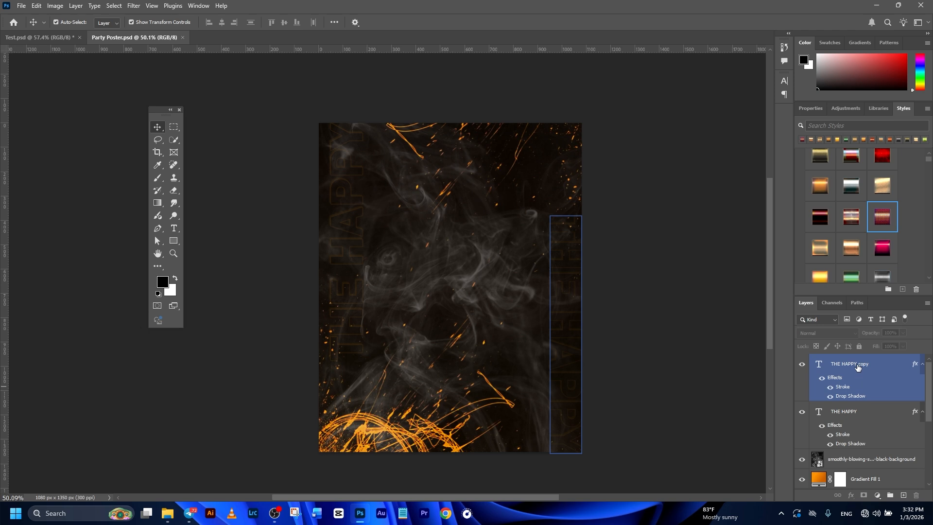
key("ctrl+g")
left_click(856, 448)
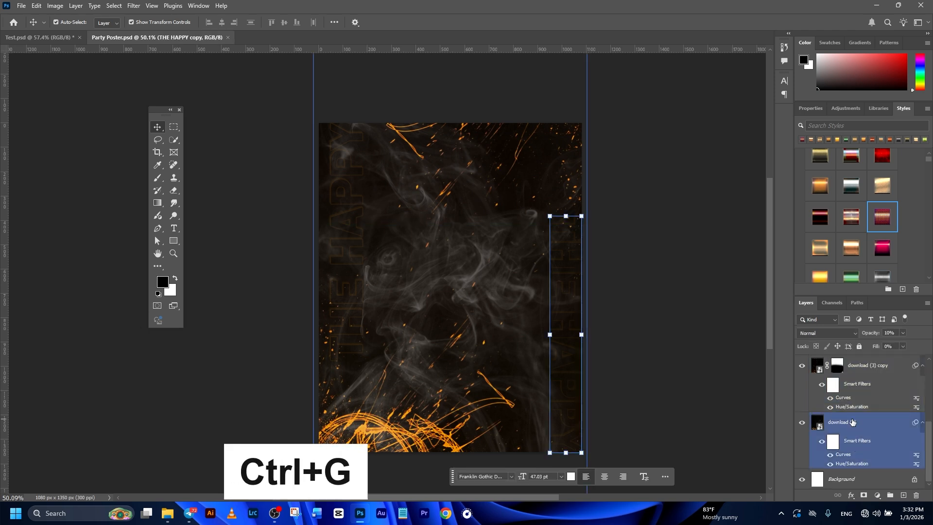
left_click(852, 422, "shift")
key("ctrl+g")
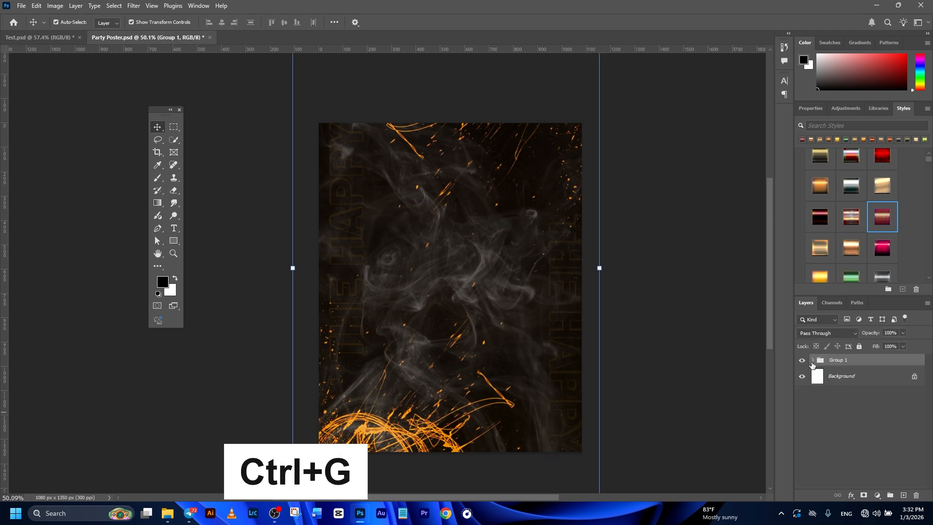
- Rename the new layer group as BG and save the poster
double_click(839, 360)
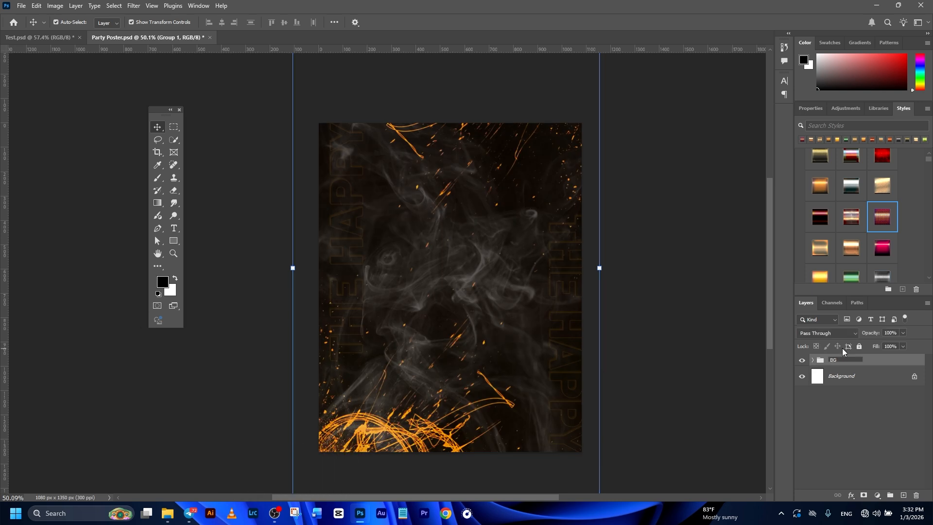
left_click(644, 270)
left_click(655, 266)
key("ctrl+s")
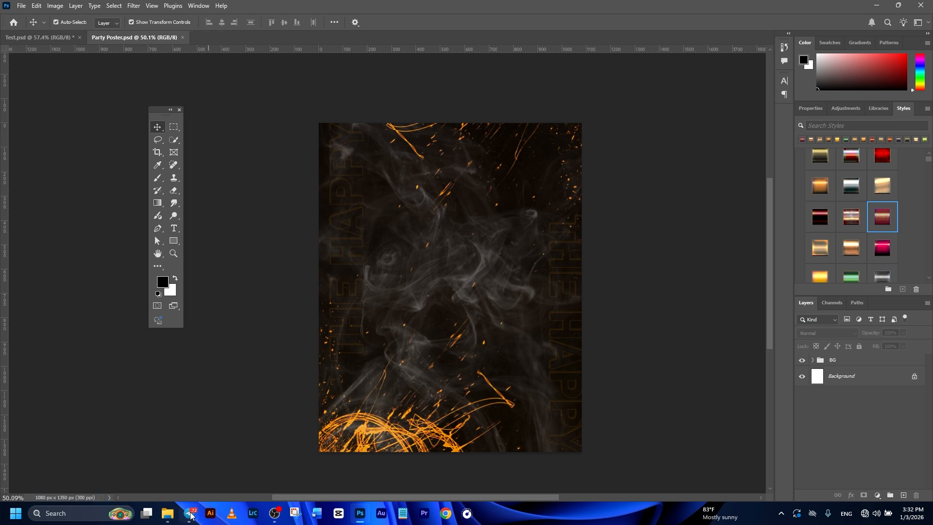
- Place the portrait-young-man-yellow-scene image in the poster and position it centrally, extending past the lower edge
mouse_move(167, 514)
left_click(153, 461)
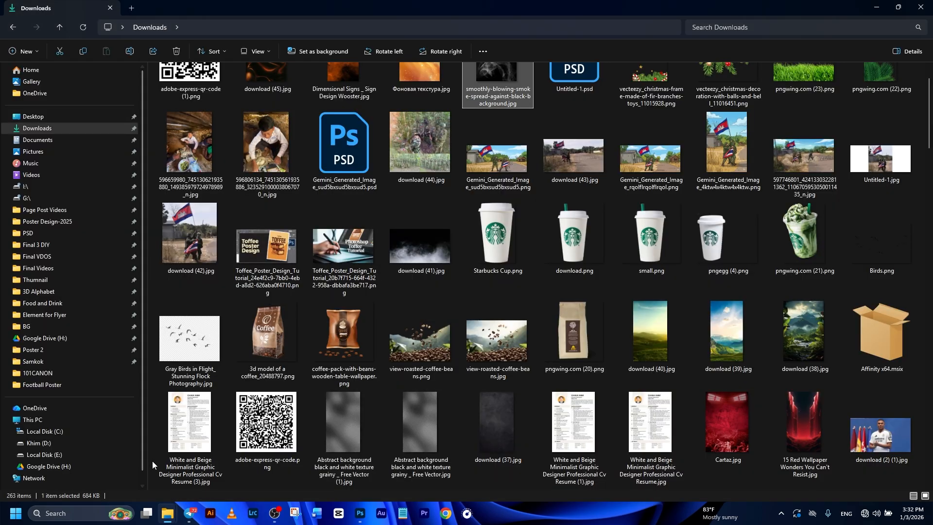
left_click_drag(577, 153, 518, 389)
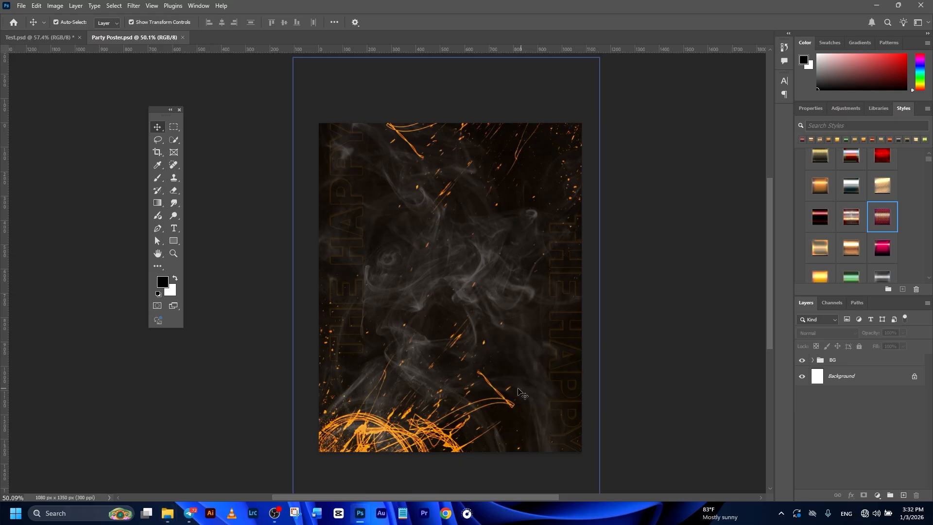
mouse_move(470, 456)
left_mouse_down()
mouse_move(468, 521)
mouse_move(477, 419)
mouse_move(481, 459)
left_mouse_up()
scroll(540, 253, "up", 4)
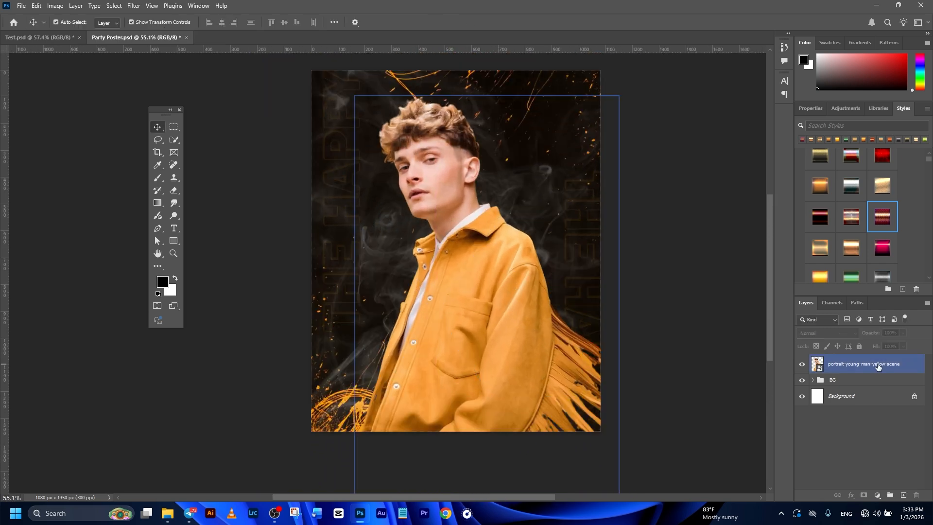
- Duplicate the portrait-young-man-yellow-scene layer and hide the copy
left_click(866, 368)
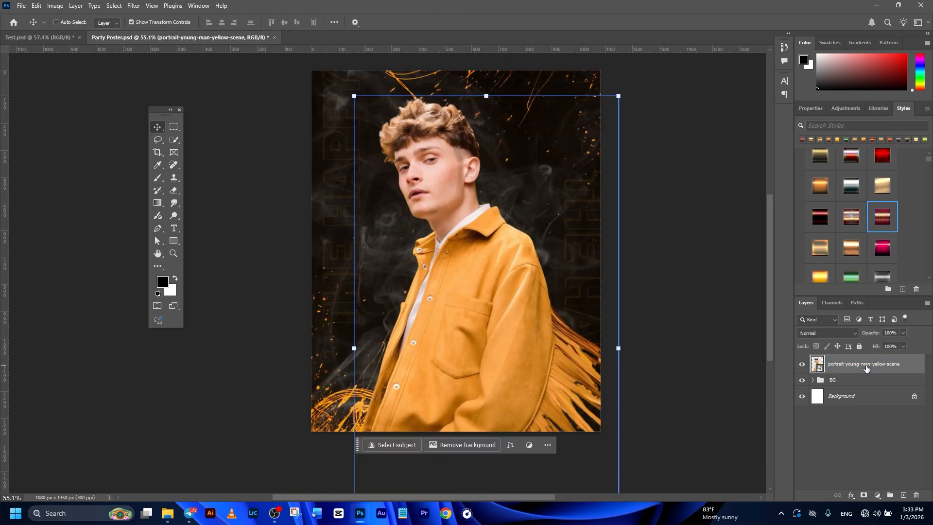
key("ctrl+j")
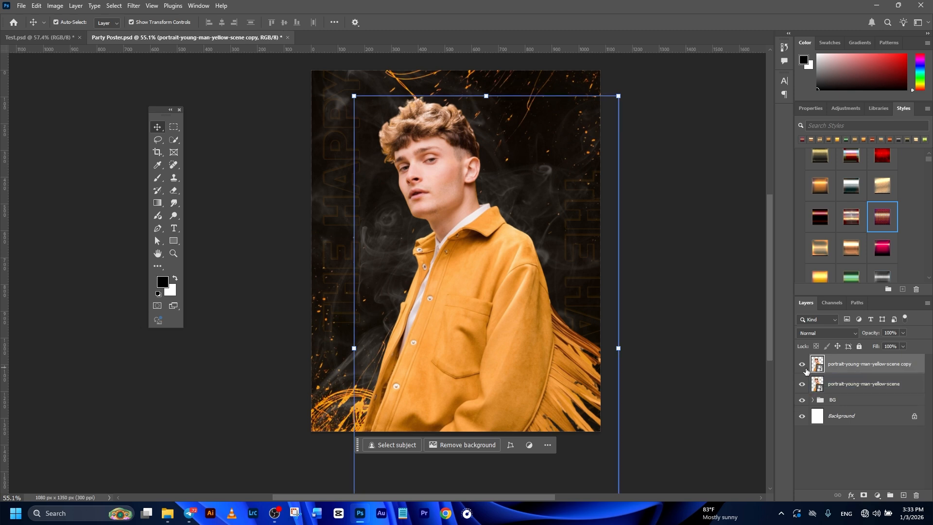
left_click_drag(813, 367, 799, 369)
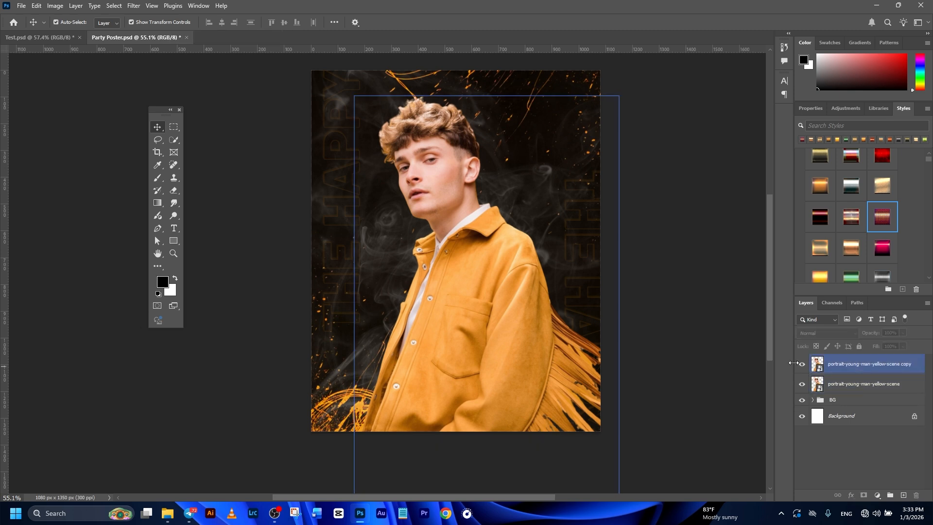
left_click(803, 369)
- Convert the original portrait-young-man-yellow-scene layer to a smart object and open its contents for editing
left_click(849, 386)
right_click(850, 386)
left_click(843, 390)
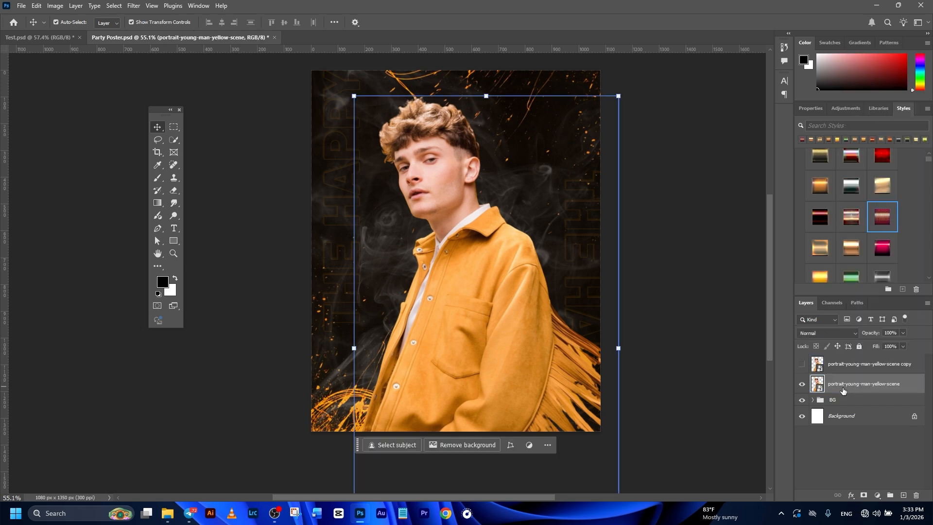
right_click(843, 390)
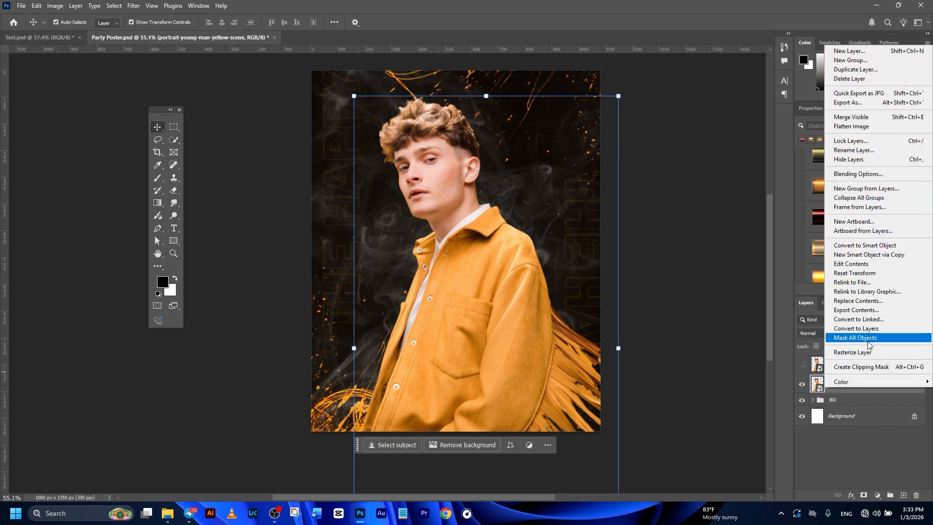
left_click(865, 246)
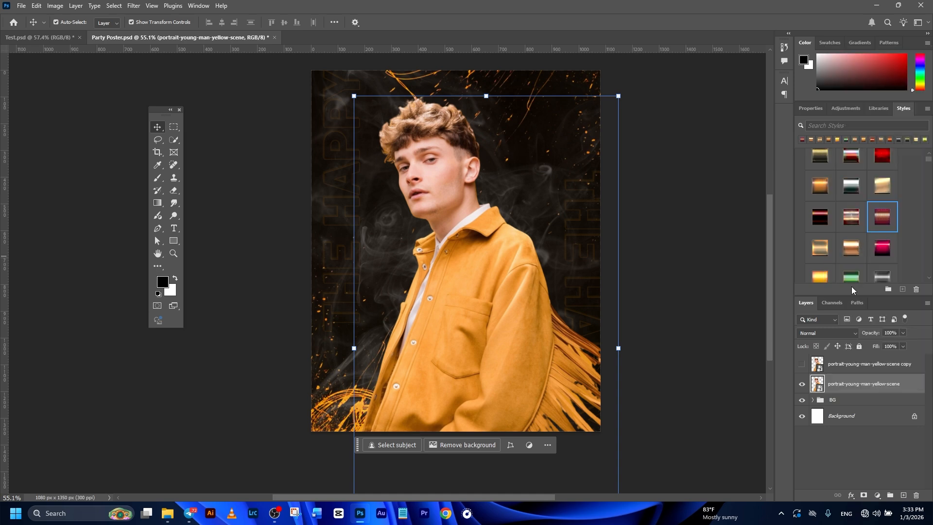
double_click(817, 383)
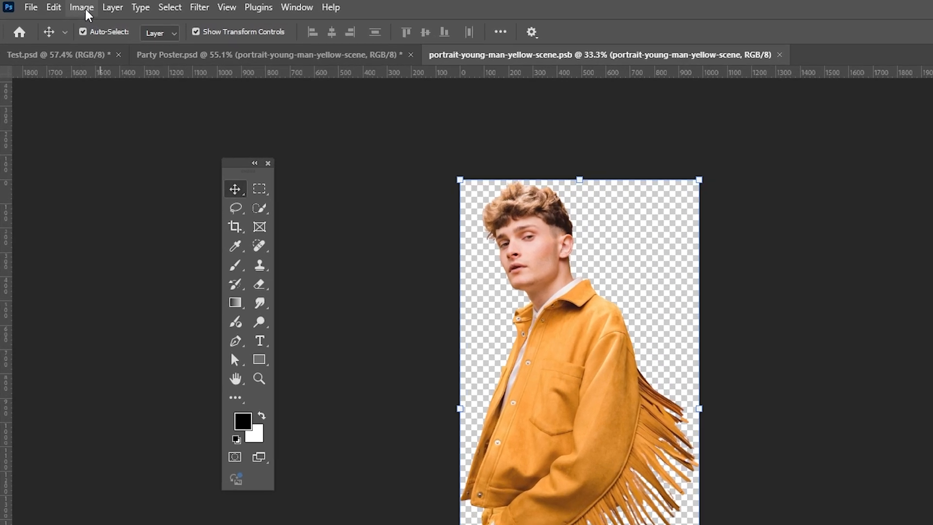
- Convert the opened portrait contents to Grayscale mode, discarding the color information
left_click(56, 7)
mouse_move(93, 25)
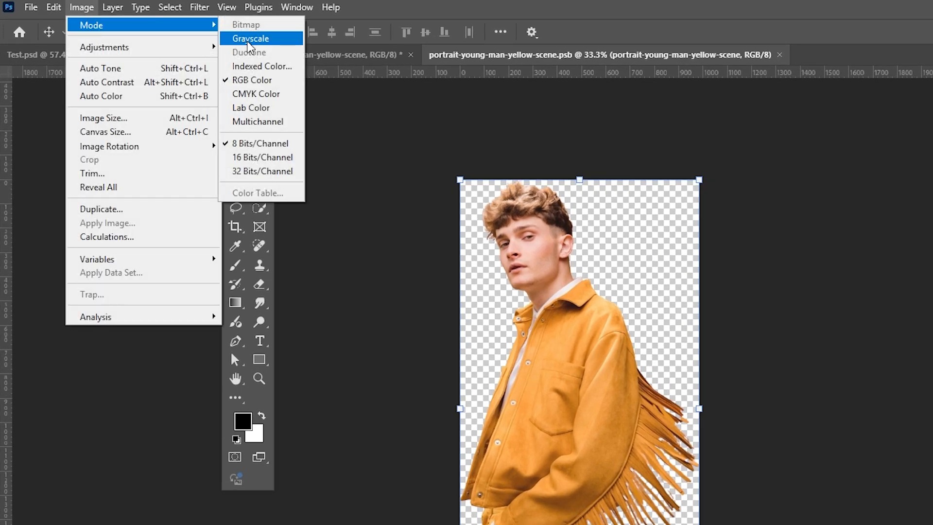
left_click(251, 42)
left_click(653, 289)
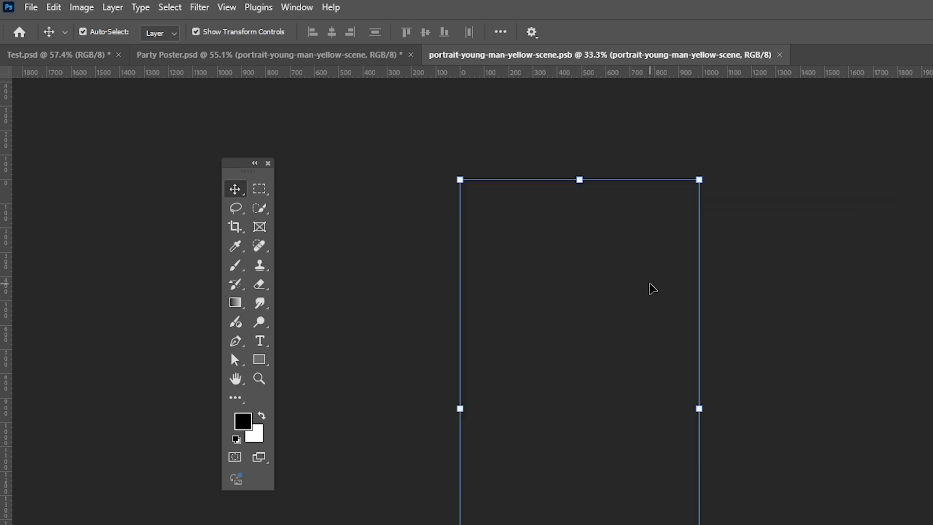
- Flatten and convert the portrait to Bitmap at 300 pixels/inch with a Halftone Screen of 50 lines/inch, 0 degrees, Round shape
left_click(82, 8)
mouse_move(90, 25)
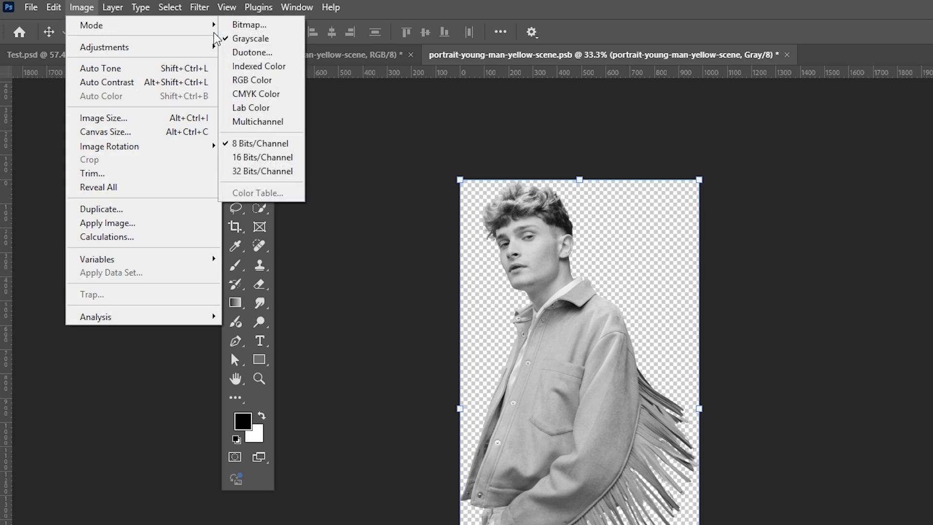
left_click(246, 28)
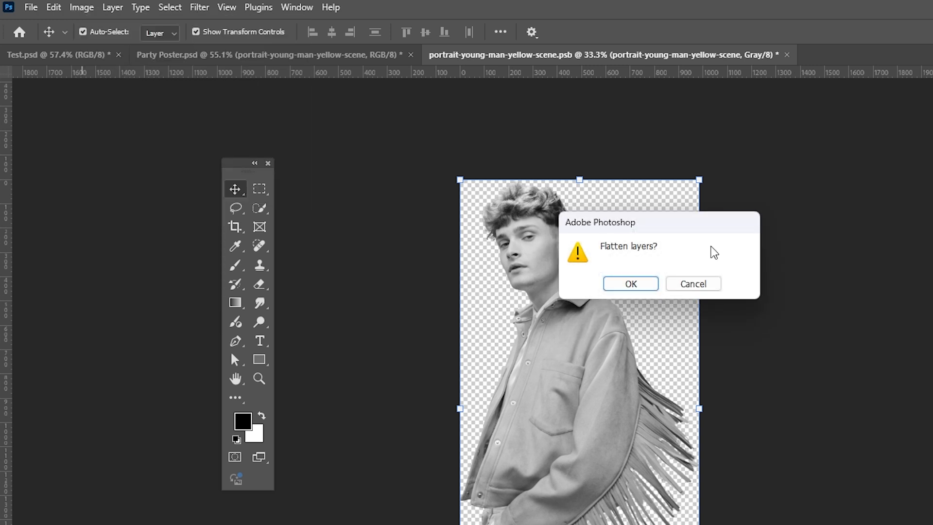
left_click(629, 290)
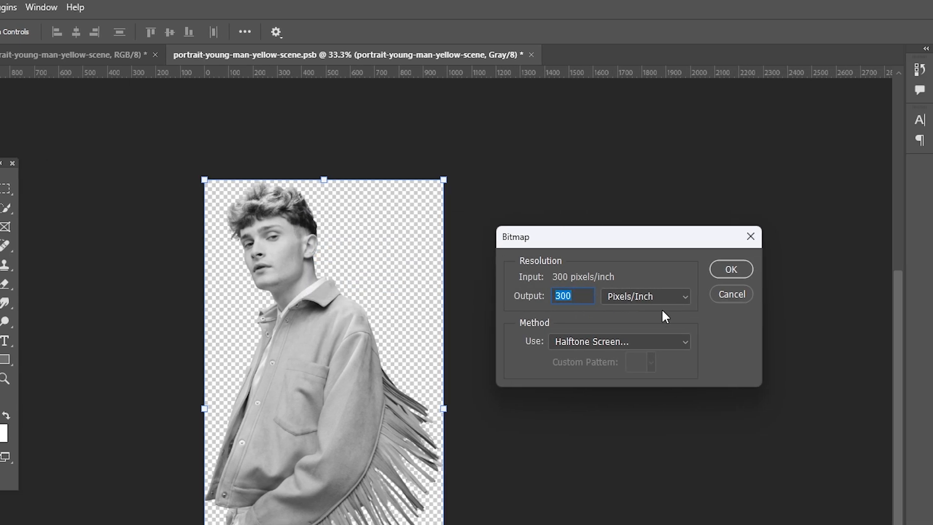
left_click(622, 343)
left_click(608, 398)
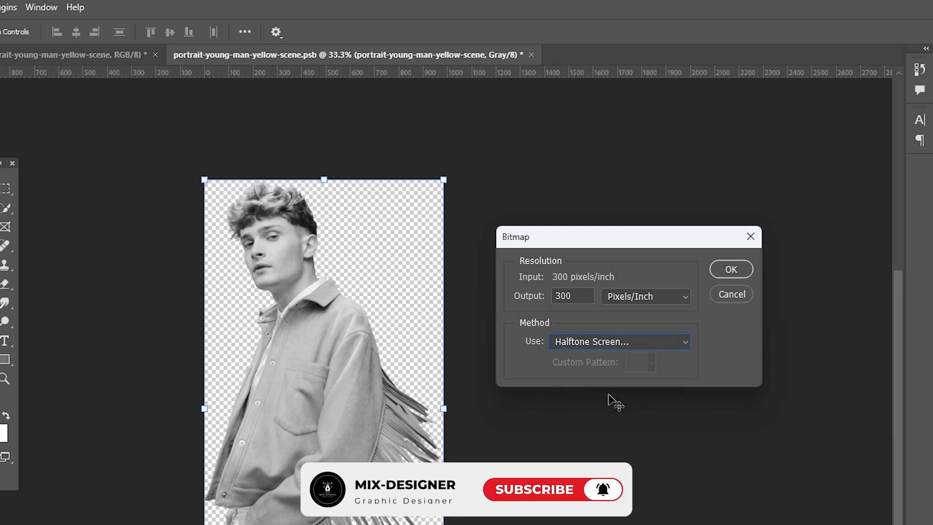
left_click(727, 270)
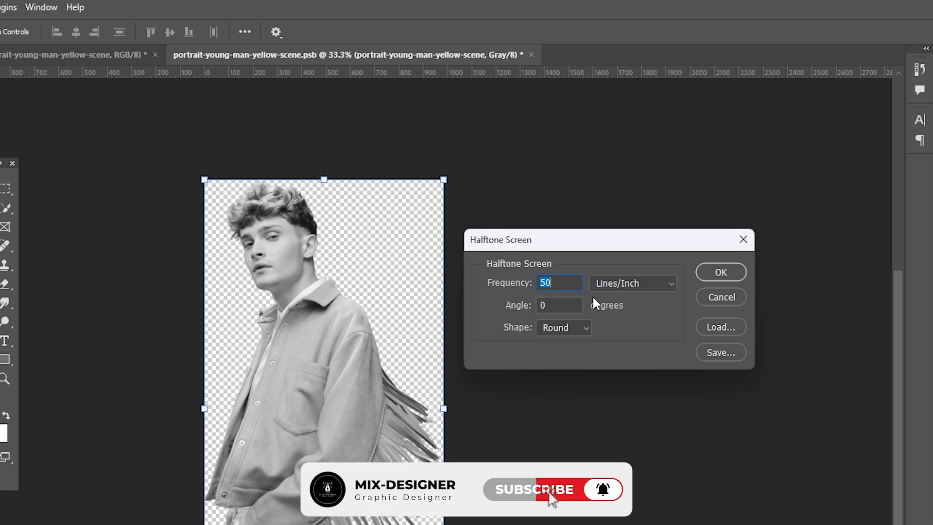
left_click(718, 272)
- Save the halftone smart object contents and return to the Party Poster document
scroll(369, 204, "up", 3)
scroll(413, 233, "down", 2)
key("ctrl")
left_click_drag(184, 61, 486, 291)
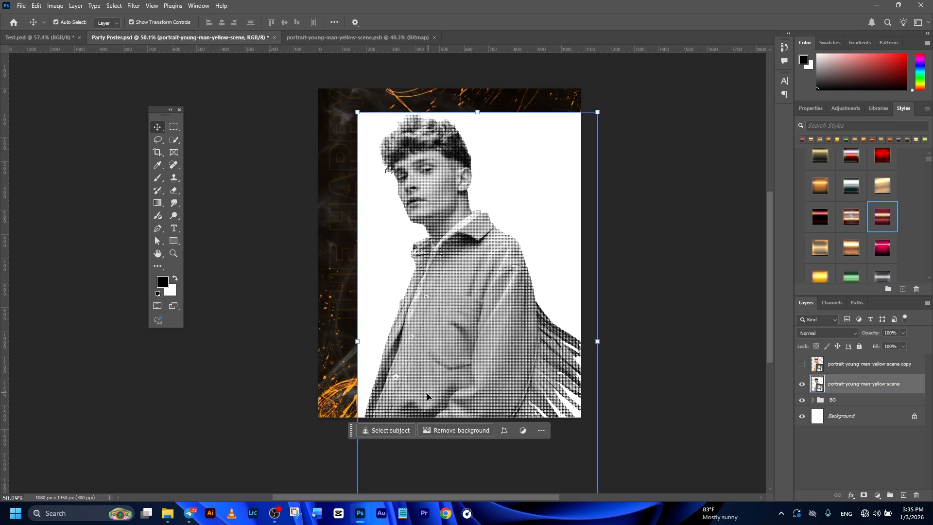
- Mask the halftone portrait layer to the automatically selected subject and show the color copy above it
left_click(391, 430)
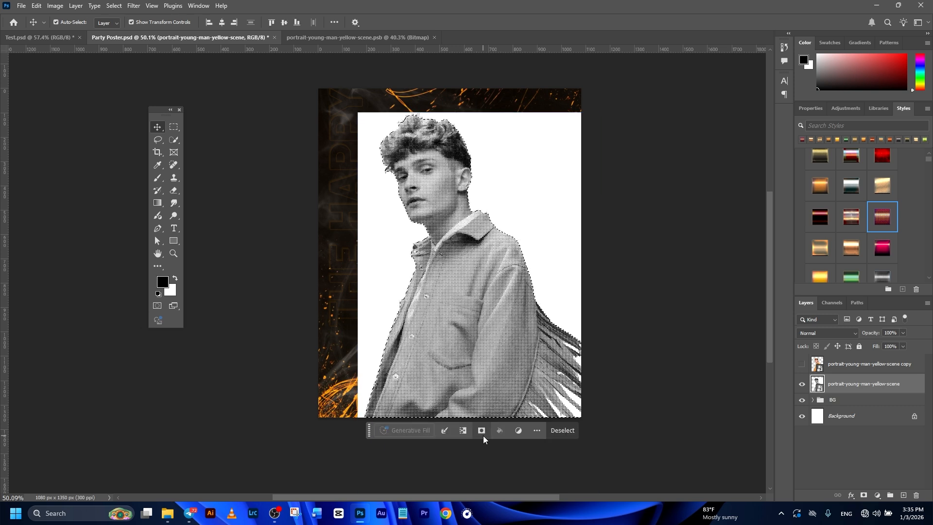
left_click(864, 495)
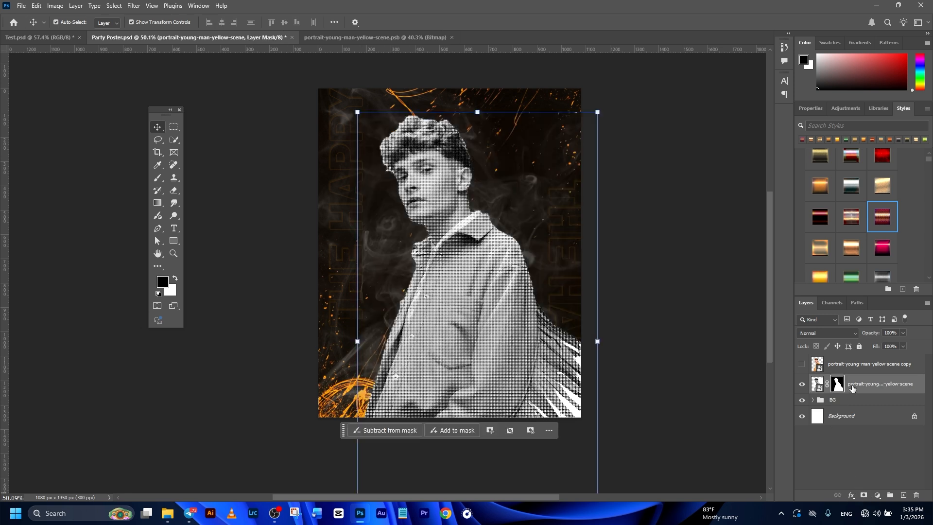
left_click(802, 364)
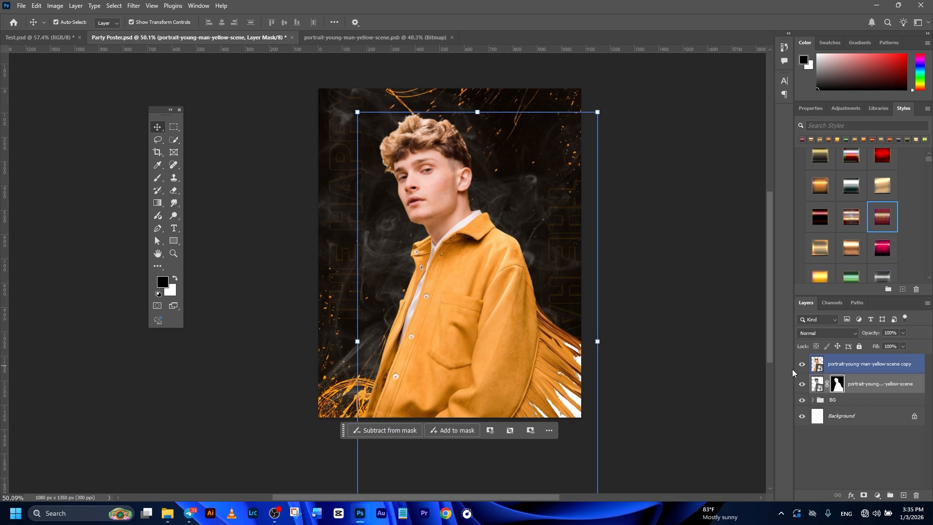
- Shift the masked halftone portrait slightly to the right so it peeks out behind the color copy
left_click(863, 386)
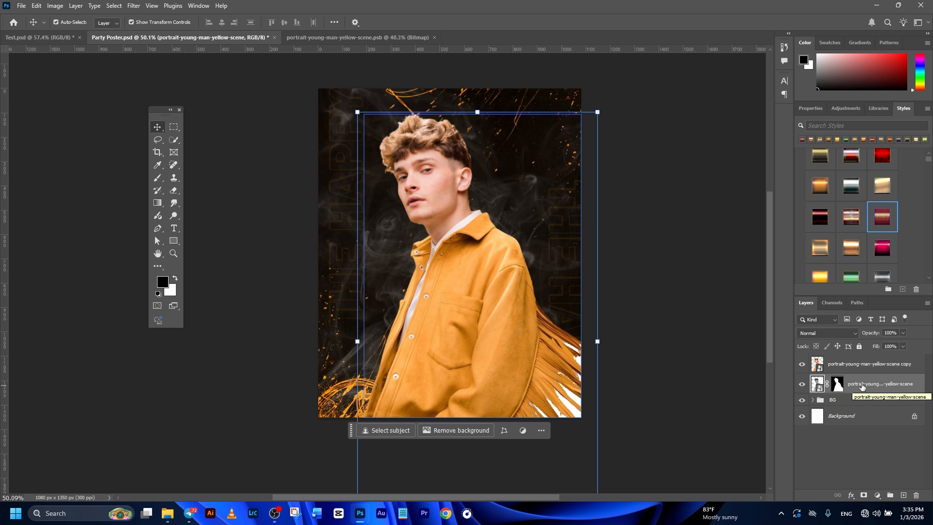
left_click(862, 386, "ctrl")
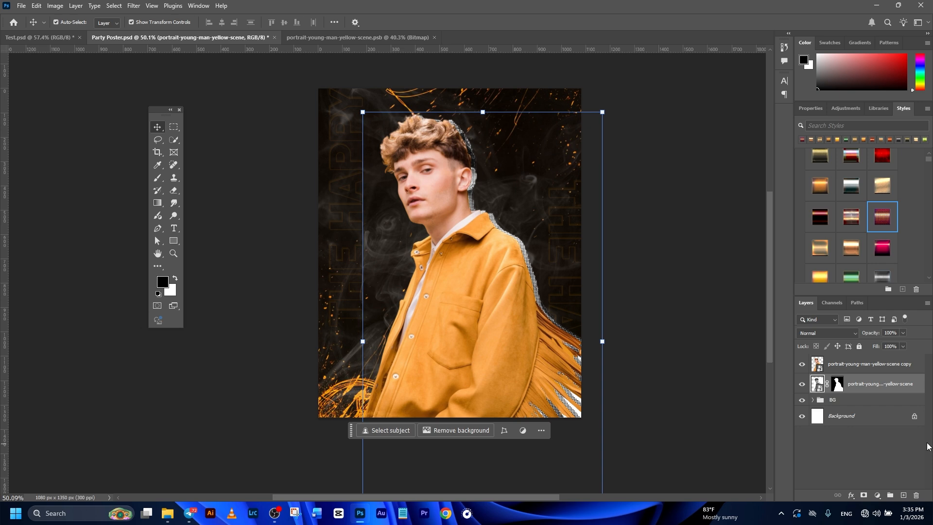
left_click(744, 365)
- Apply Curves to the color portrait copy with points at input 118, output 70 and input 189, output 171
left_click(474, 360)
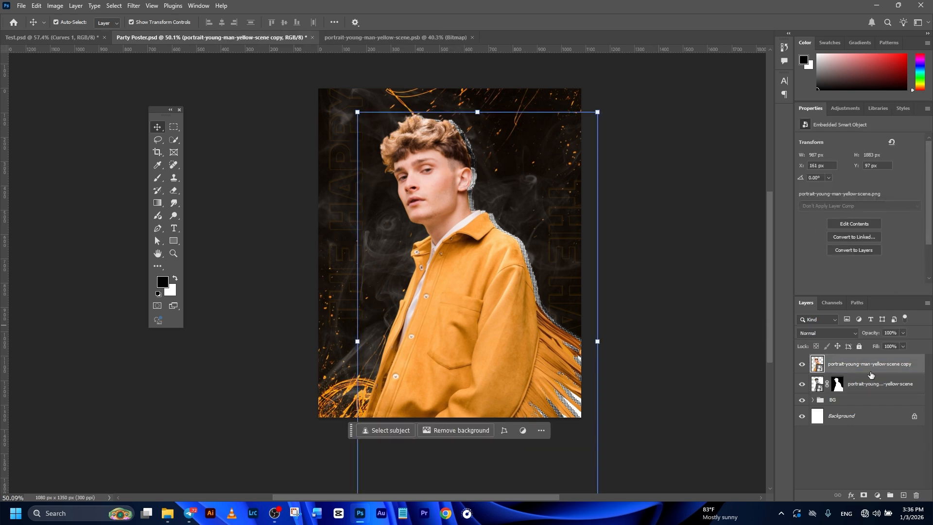
key("ctrl+m")
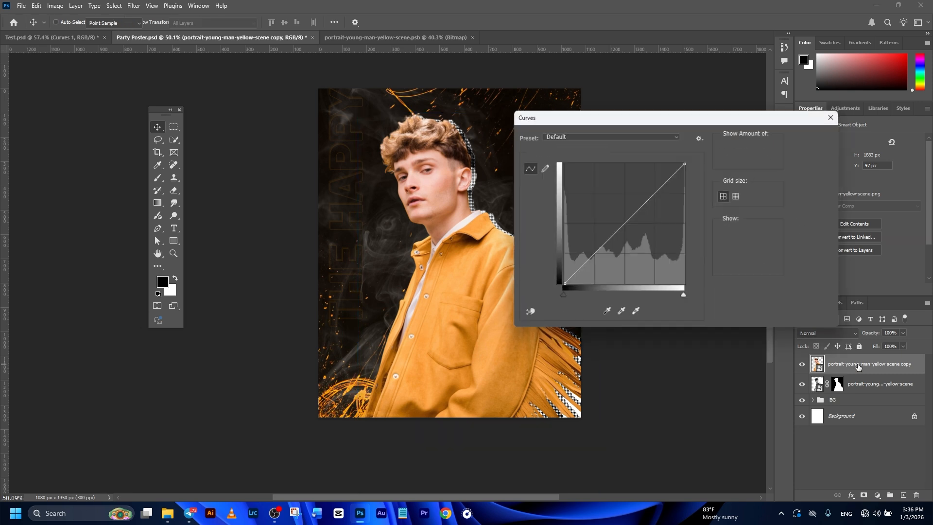
left_click_drag(602, 250, 624, 250)
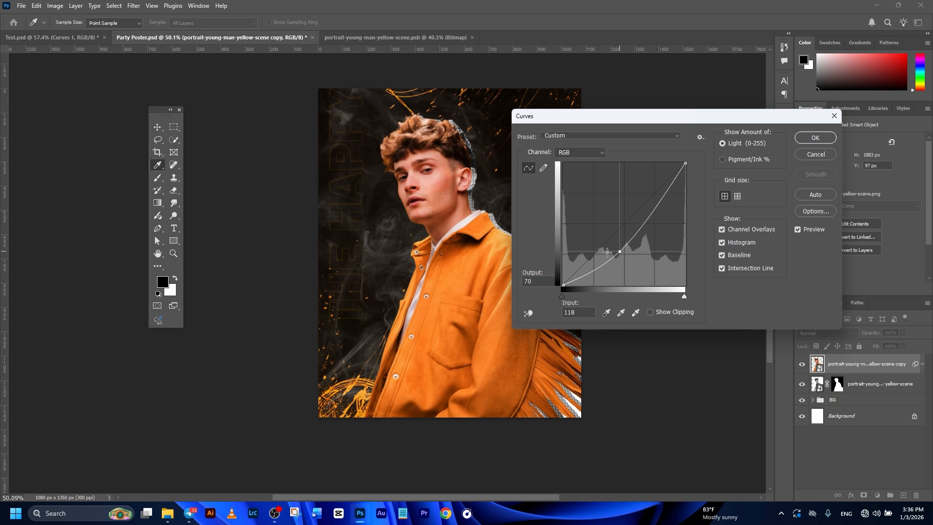
left_click_drag(655, 217, 654, 204)
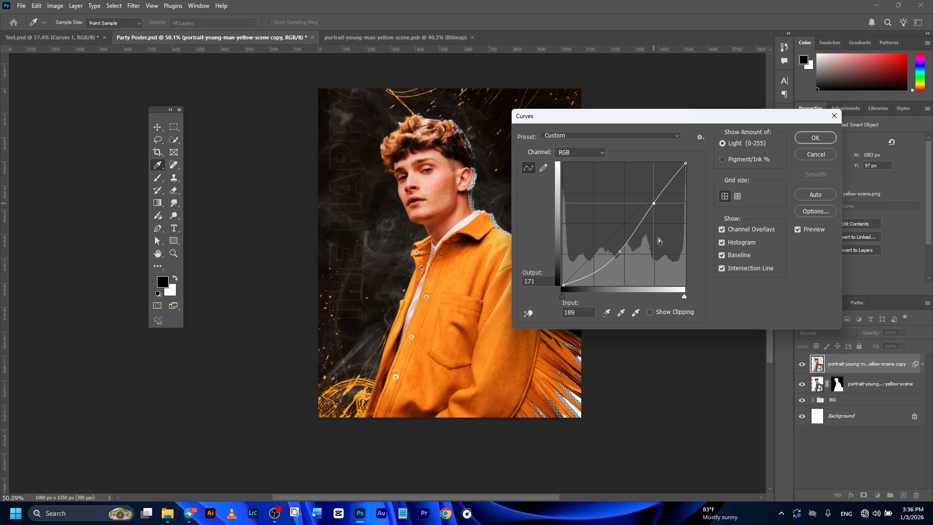
left_click(817, 138)
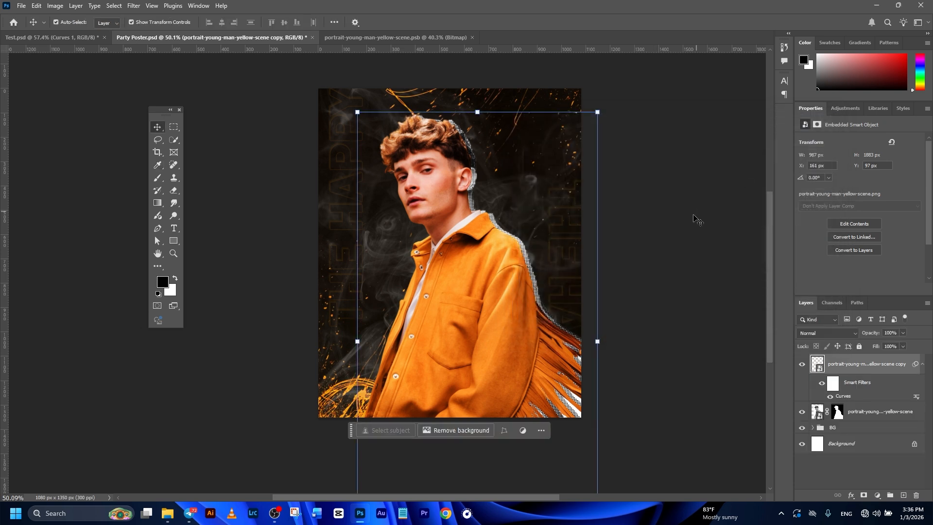
- Paint black on the halftone portrait's layer mask to hide its white areas around the jacket fringe
left_click(810, 412)
left_click(802, 364)
left_click(802, 412)
left_click(802, 412)
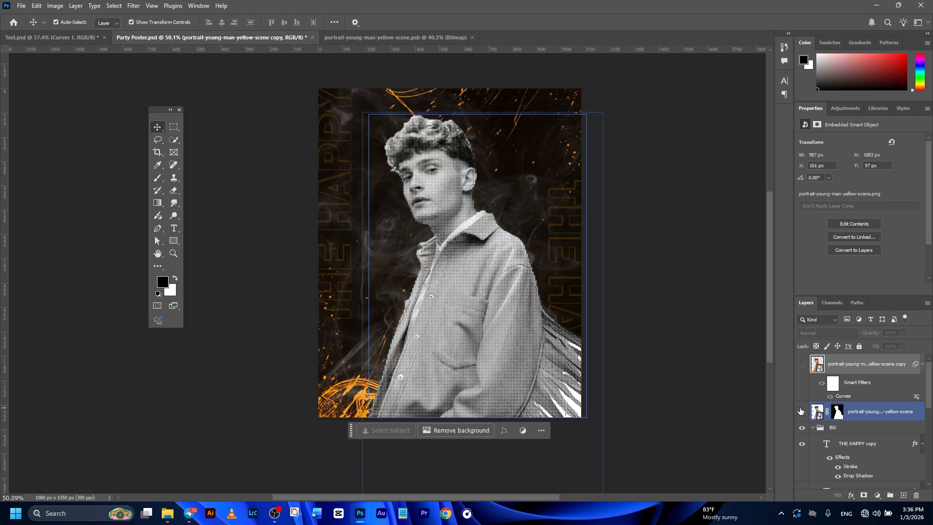
left_click(802, 363)
left_click(837, 412)
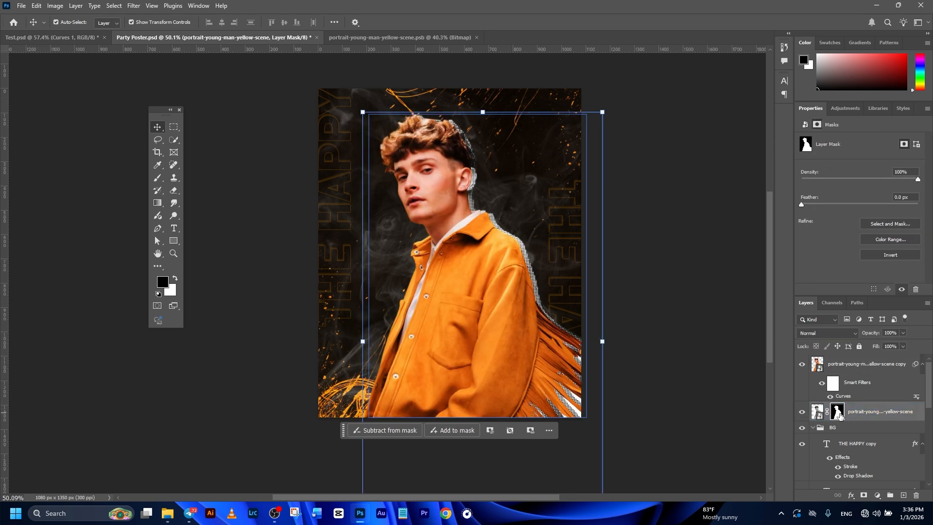
left_click(158, 178)
mouse_move(597, 402)
left_mouse_down()
mouse_move(599, 371)
mouse_move(579, 370)
mouse_move(580, 358)
mouse_move(579, 407)
mouse_move(578, 374)
left_mouse_up()
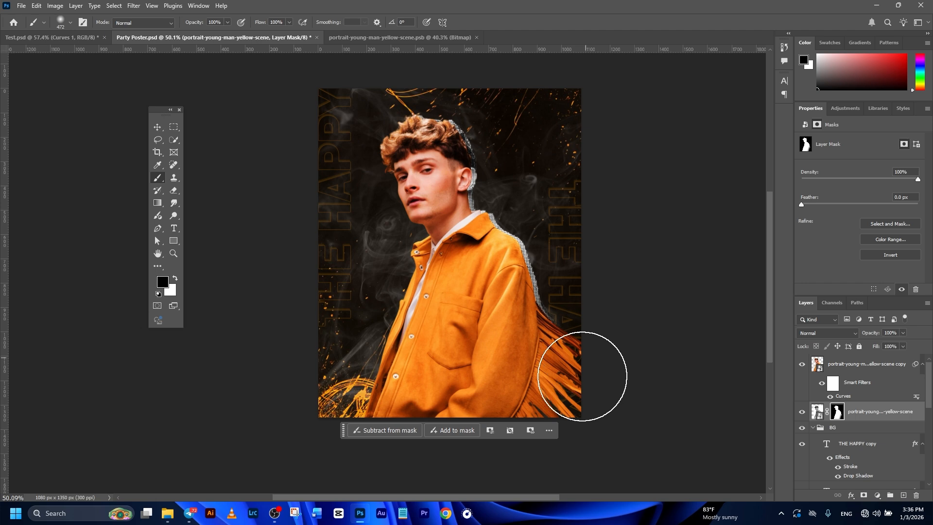
- Add a layer mask to the color portrait copy
left_click(817, 363)
left_click(802, 364)
left_click(802, 364)
left_click(802, 365)
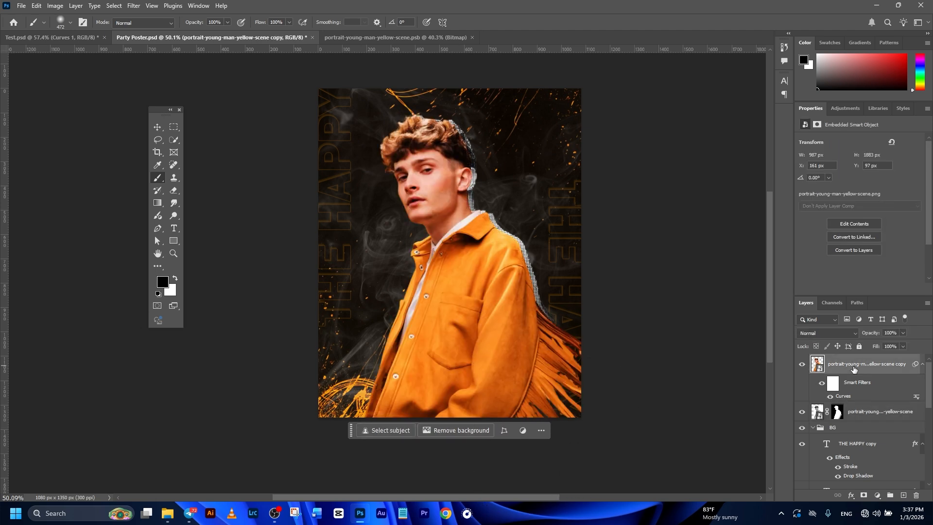
left_click(864, 497)
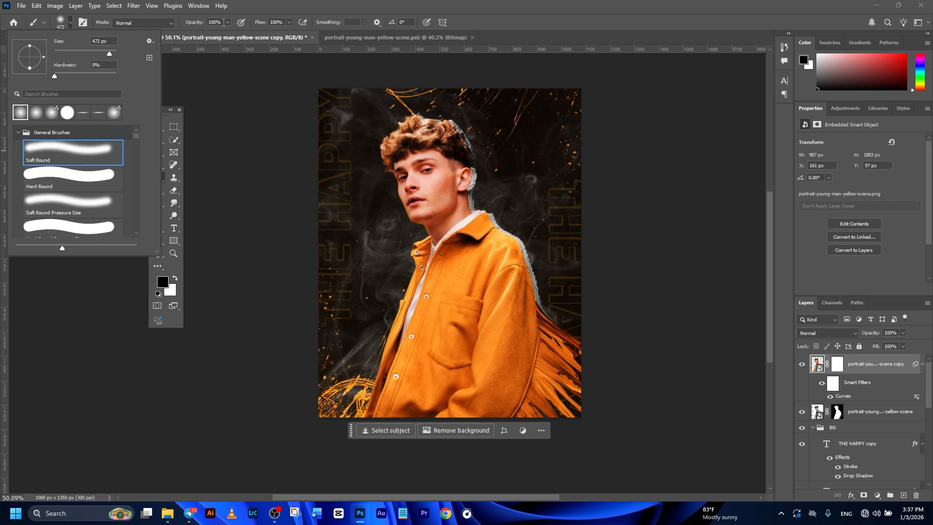
- Fade the color copy's lower edge and jacket fringe on its mask with a soft round black brush at 70% opacity
left_click_drag(222, 22, 199, 23)
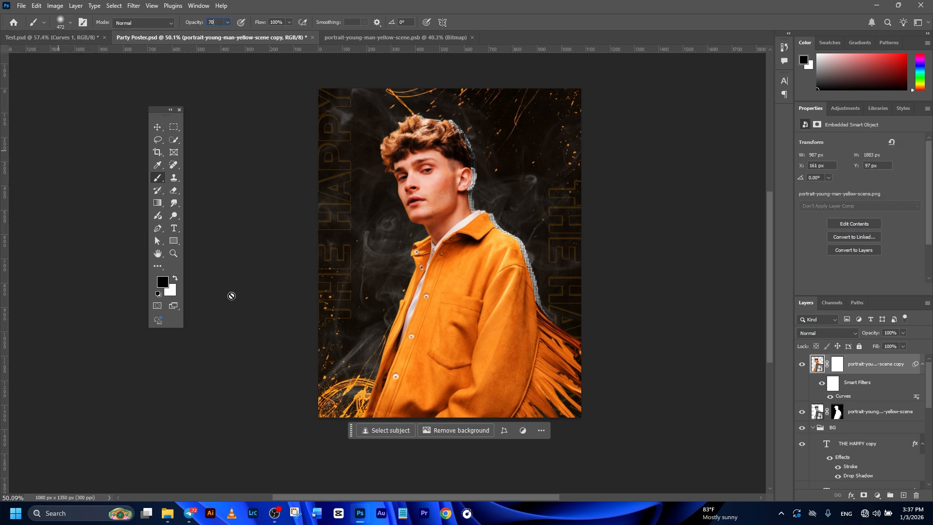
left_click(162, 283)
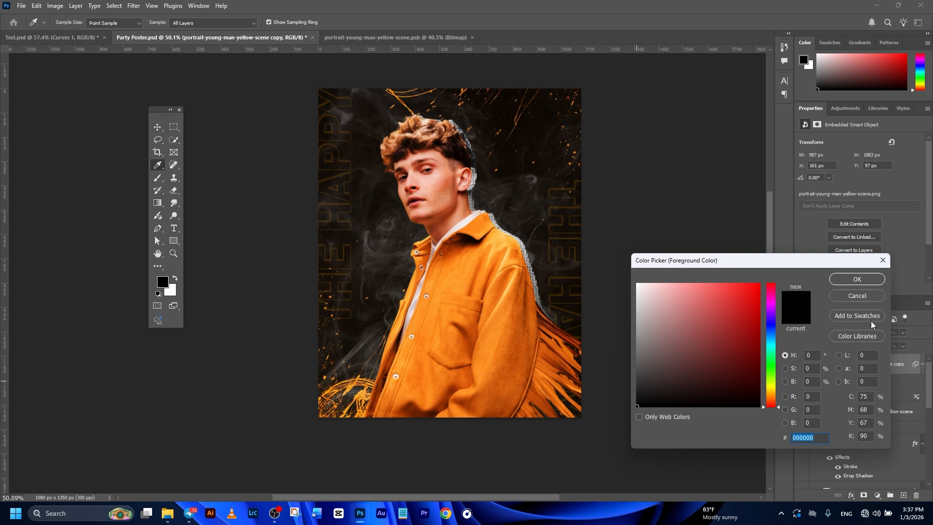
left_click(849, 284)
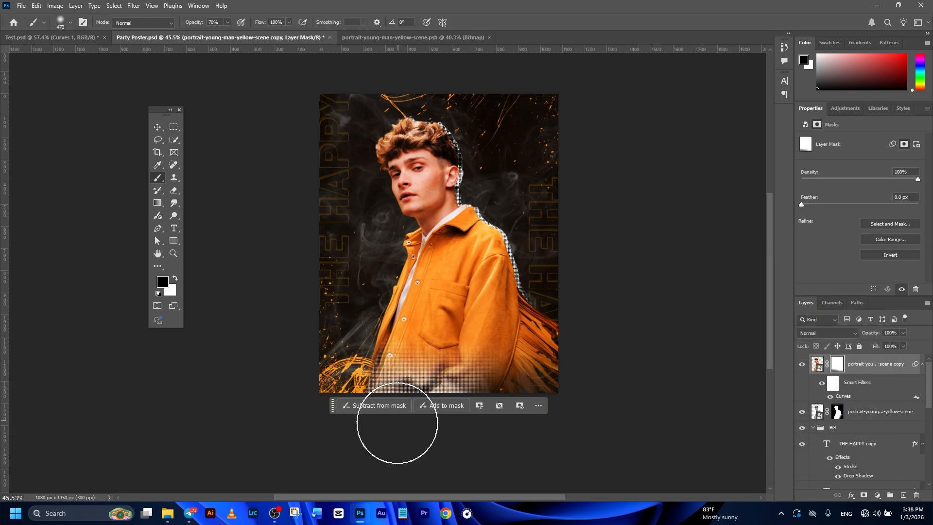
left_click_drag(333, 410, 564, 422)
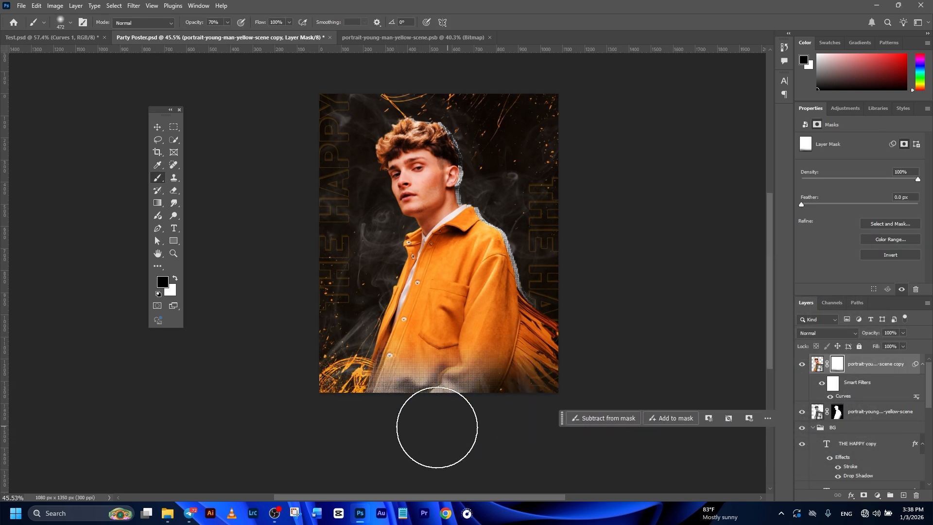
mouse_move(591, 326)
left_mouse_down()
mouse_move(577, 374)
mouse_move(577, 334)
mouse_move(558, 421)
left_mouse_up()
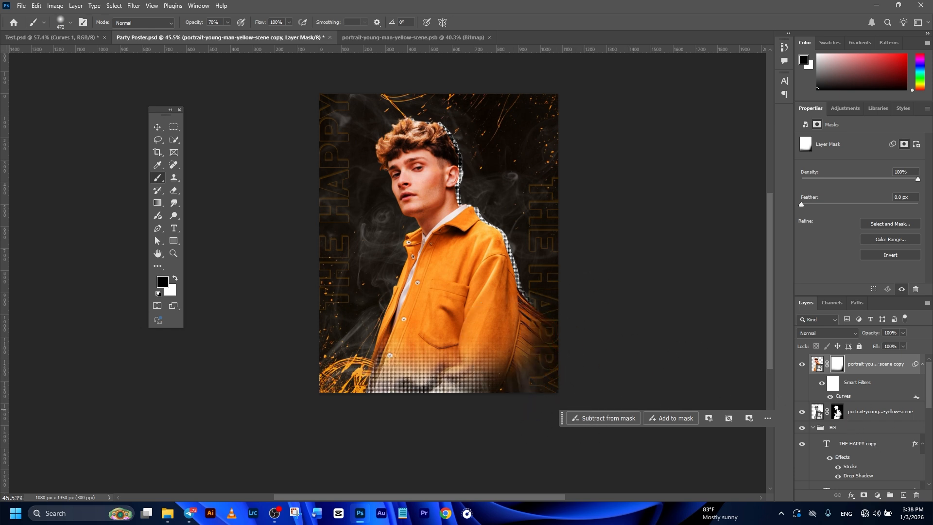
- Fade out the halftone portrait along the poster's lower edge by painting on its layer mask
left_click(837, 411)
mouse_move(287, 406)
left_mouse_down()
mouse_move(430, 412)
mouse_move(345, 403)
mouse_move(515, 420)
mouse_move(343, 403)
left_mouse_up()
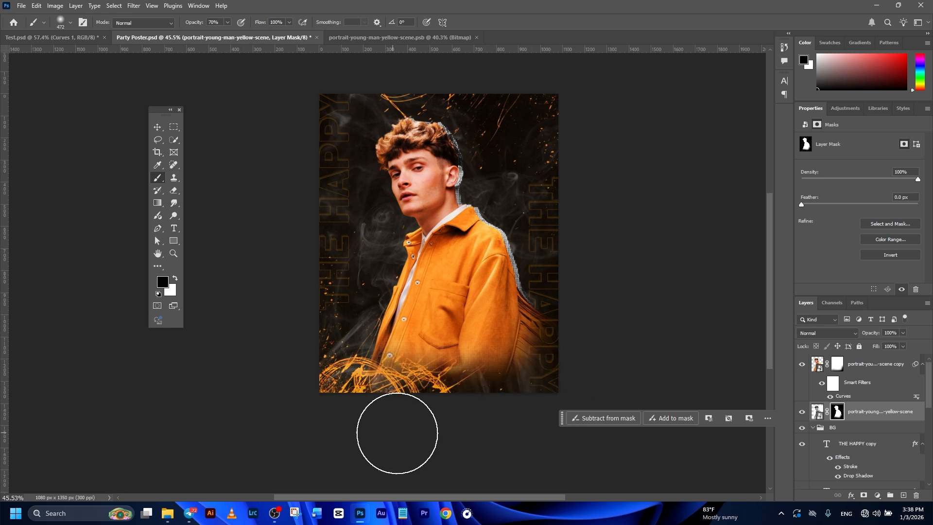
left_click(158, 128)
- Place the download (45) image from the Downloads folder above the color portrait copy
left_click(889, 365)
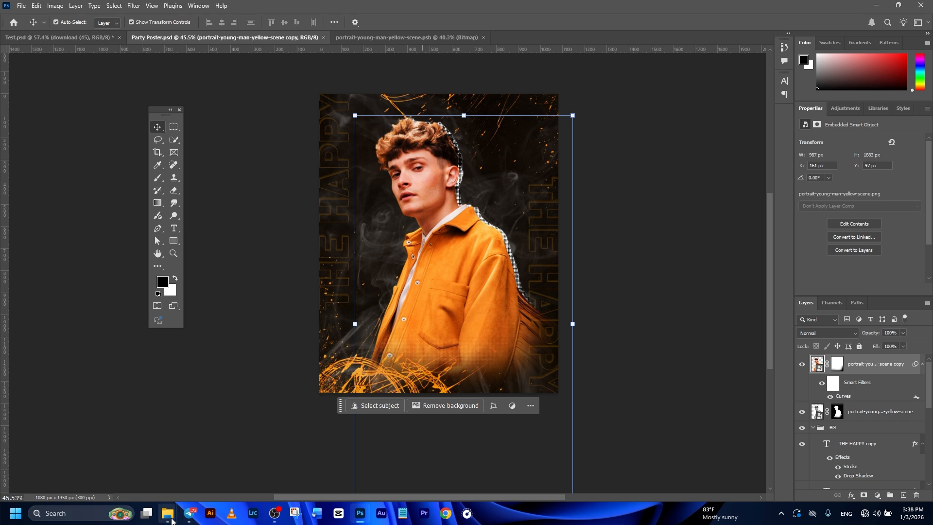
mouse_move(172, 521)
left_click(114, 466)
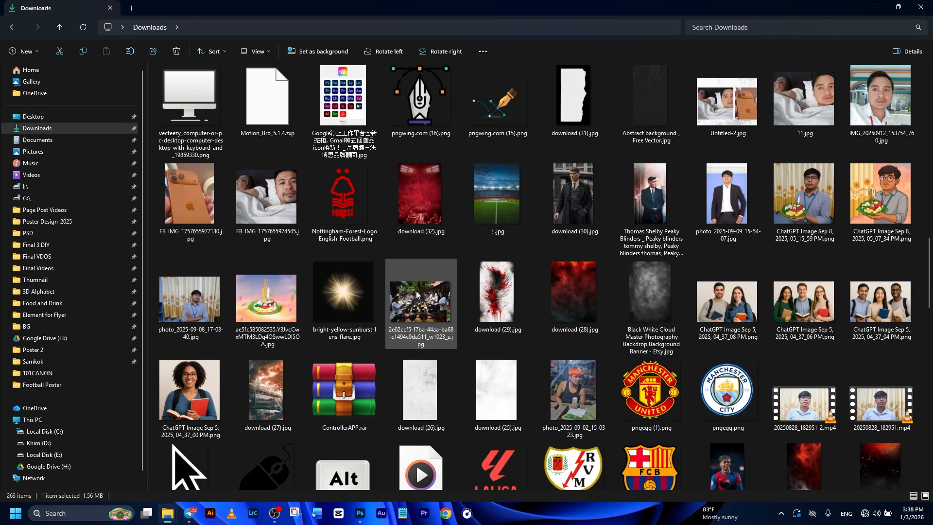
scroll(416, 290, "up", 10)
left_click_drag(258, 98, 295, 326)
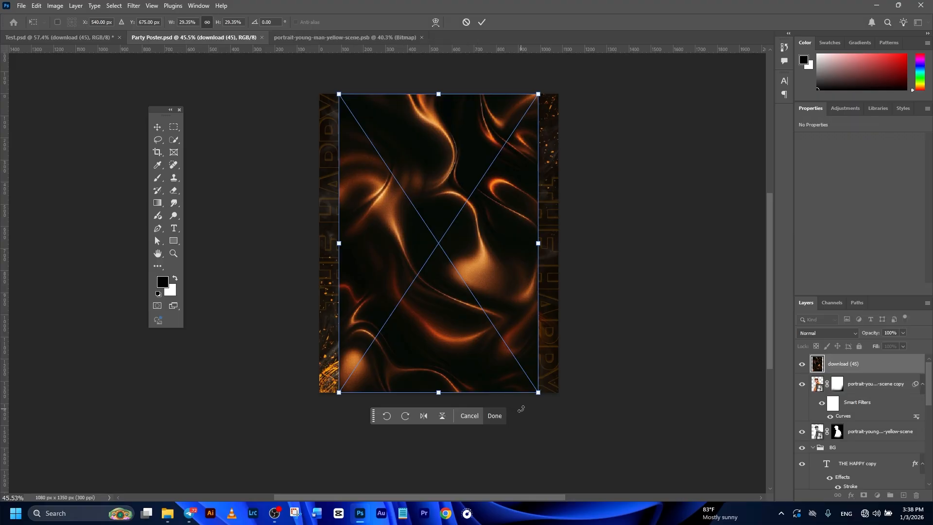
- Rotate the download (45) image 90° and fit it across the poster's lower half at about 1107 x 639 px
left_click_drag(546, 401, 604, 111)
left_click_drag(486, 199, 496, 242)
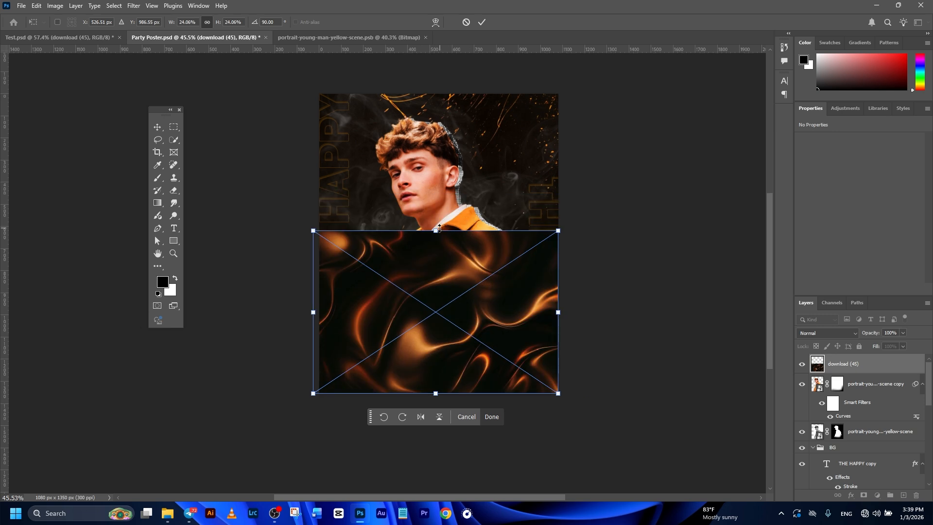
left_click_drag(439, 228, 443, 247)
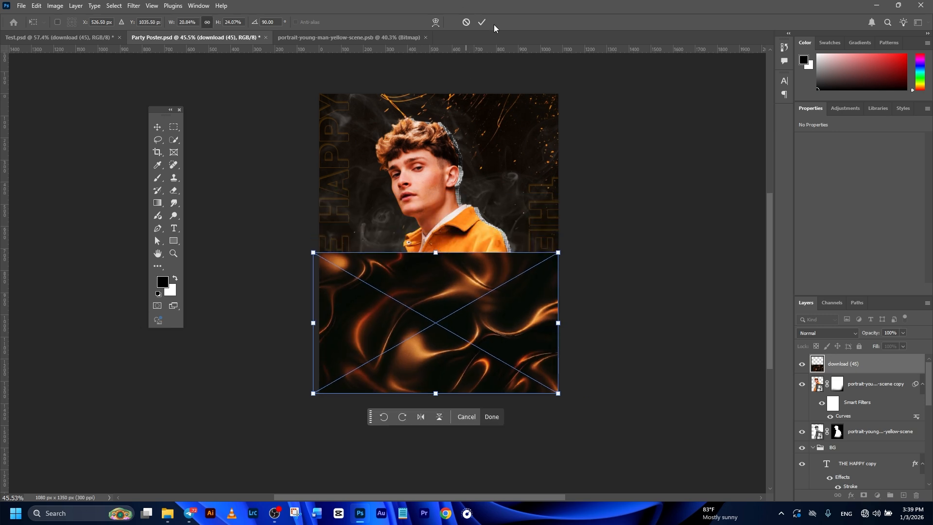
left_click(482, 22)
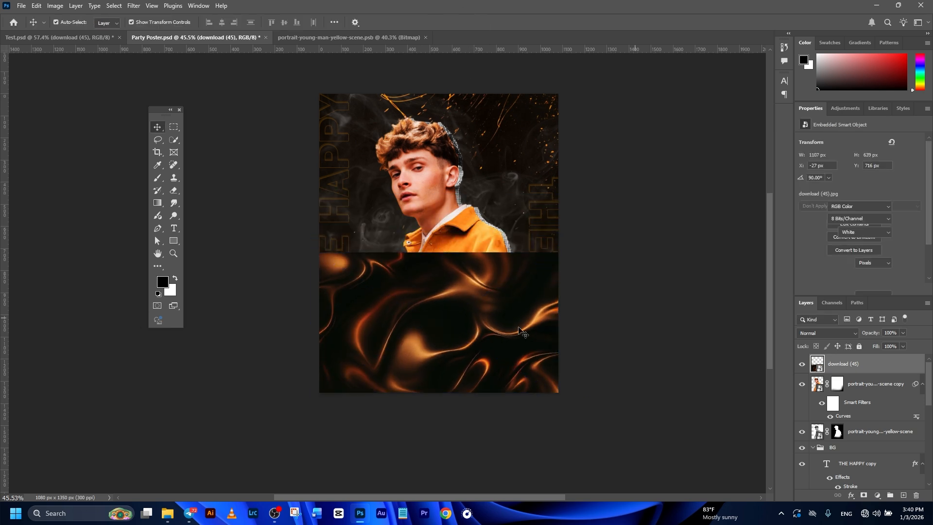
- Set the download (45) layer to Lighten and fade its upper edge on a new layer mask with a soft round black brush
left_click(816, 335)
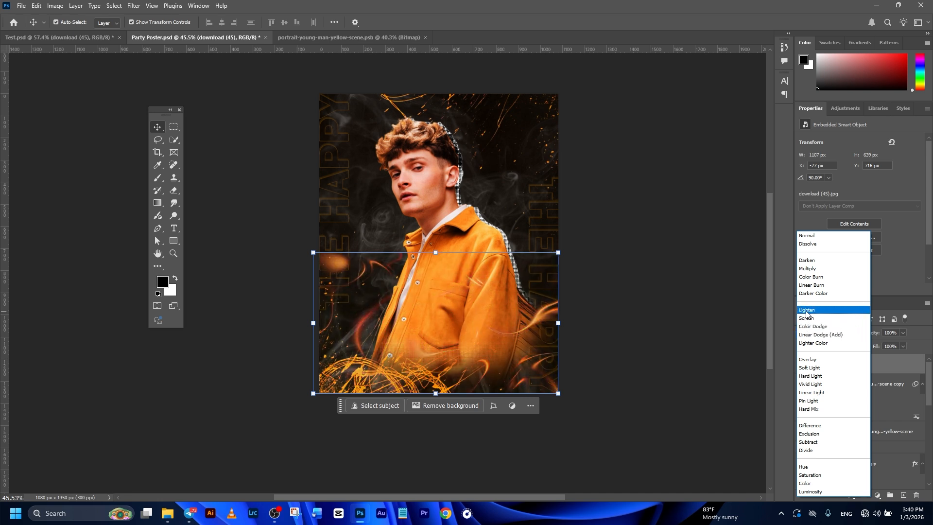
left_click(806, 311)
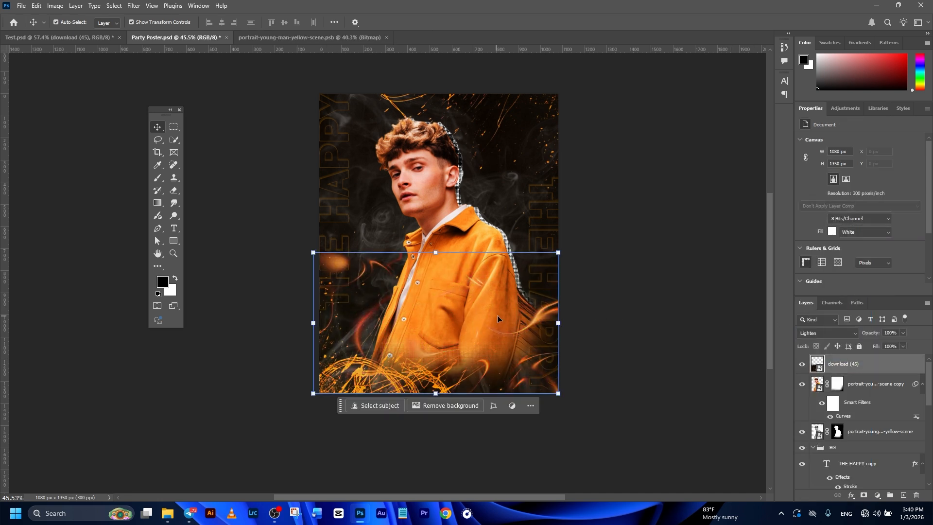
left_click(863, 496)
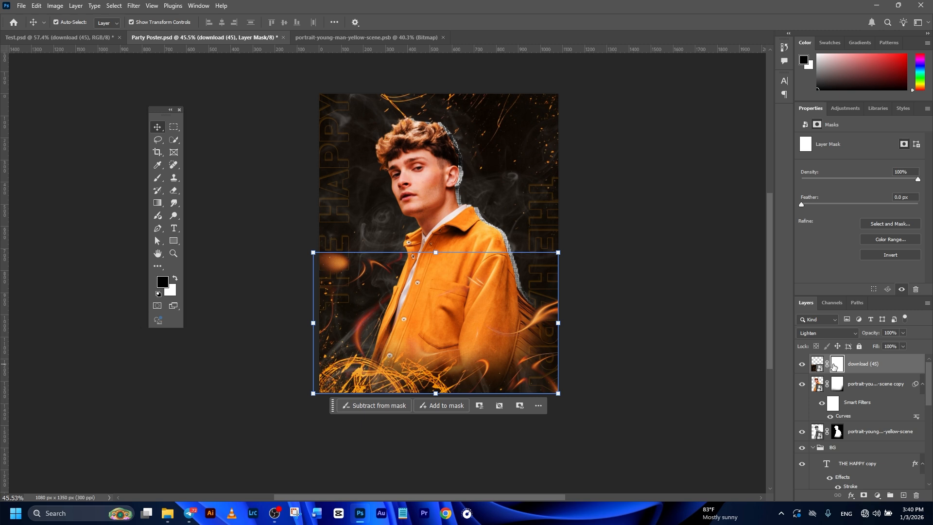
left_click(157, 177)
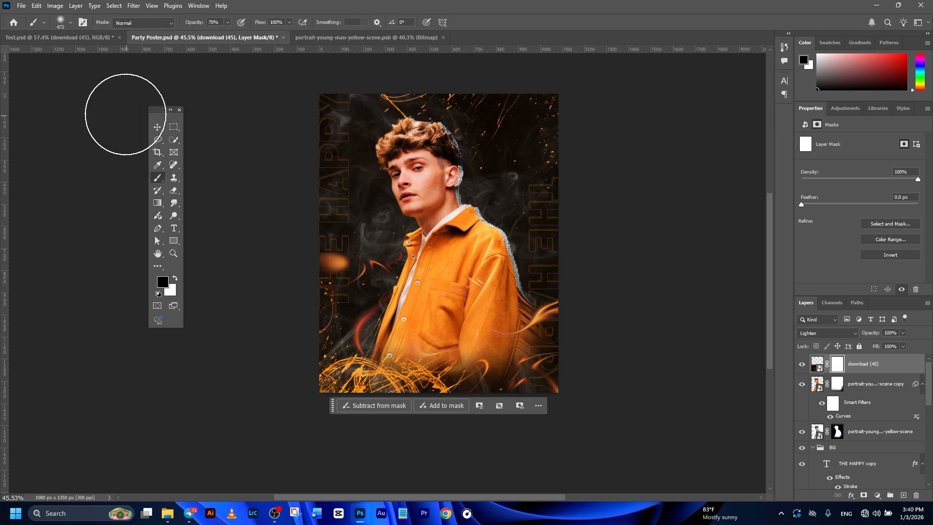
left_click(67, 25)
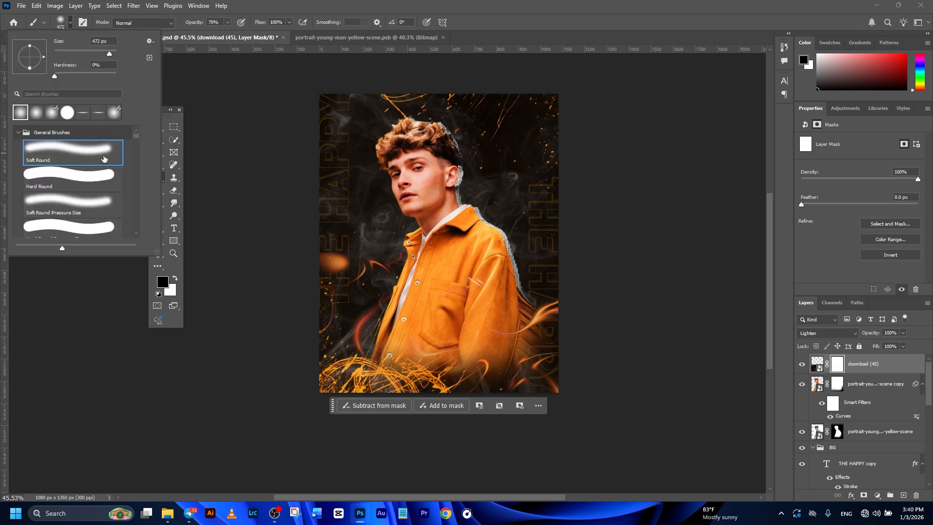
mouse_move(297, 251)
left_mouse_down()
mouse_move(399, 246)
mouse_move(309, 248)
left_mouse_up()
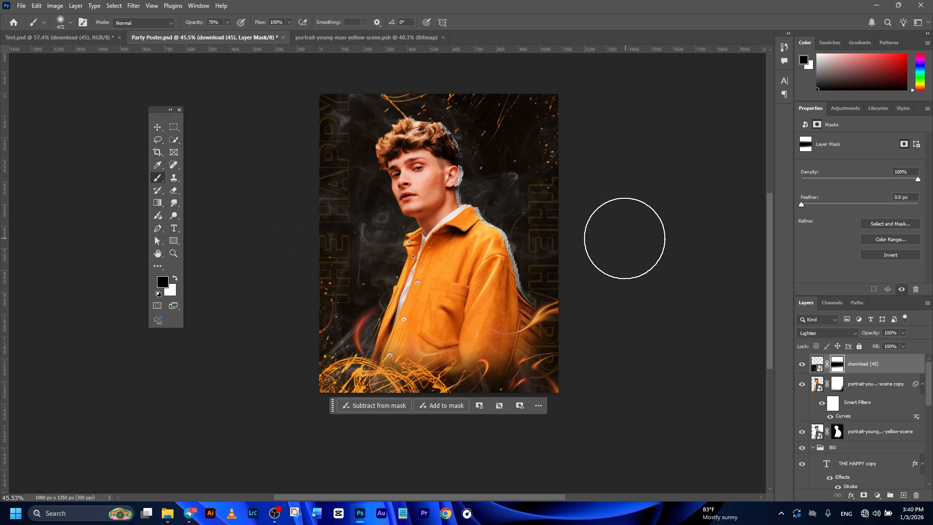
left_click(157, 128)
left_click(651, 313)
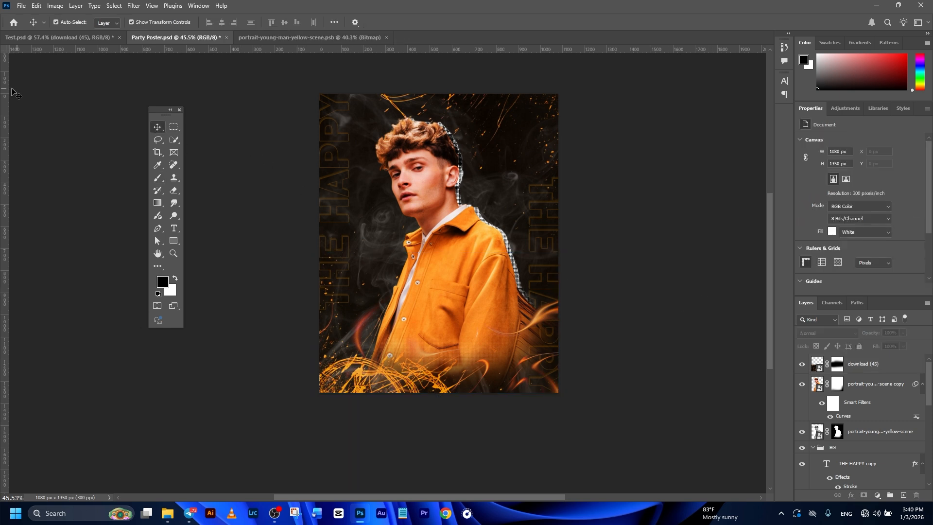
- Paste the Party SATURDAY text group from Test.psd above the download (45) layer, then move and enlarge it across the poster's lower part
left_click(869, 371)
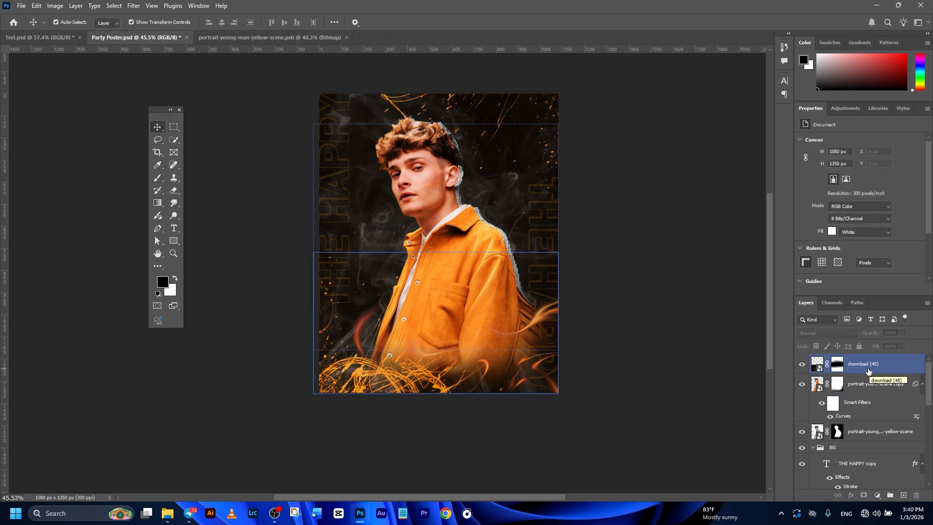
left_click(868, 370)
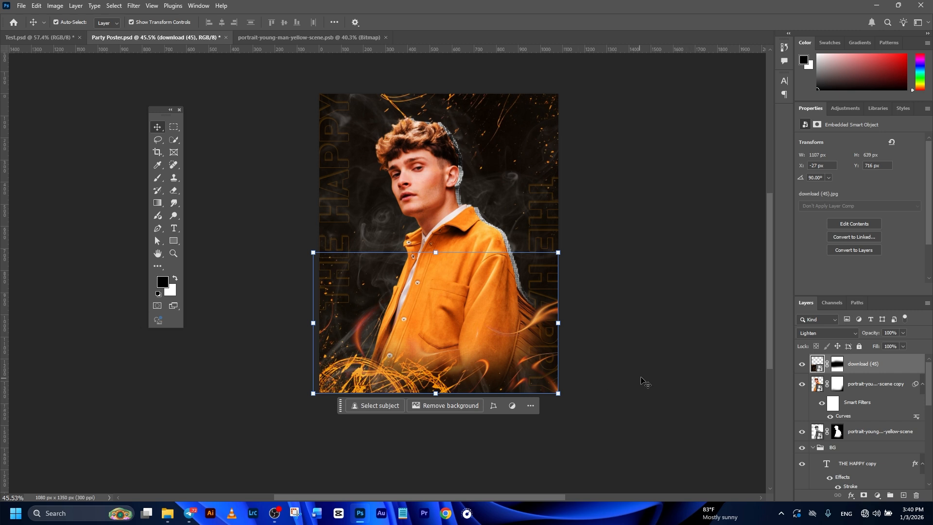
key("ctrl+v")
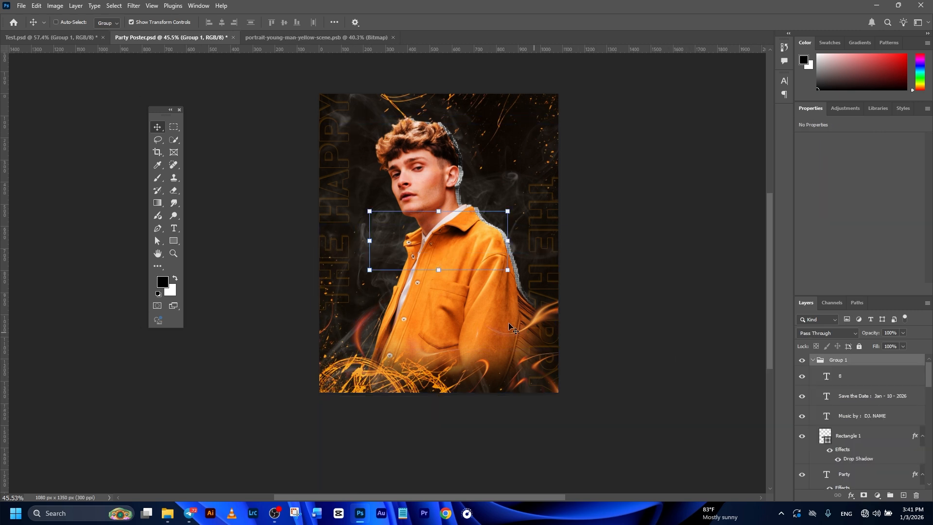
left_click_drag(421, 236, 421, 348)
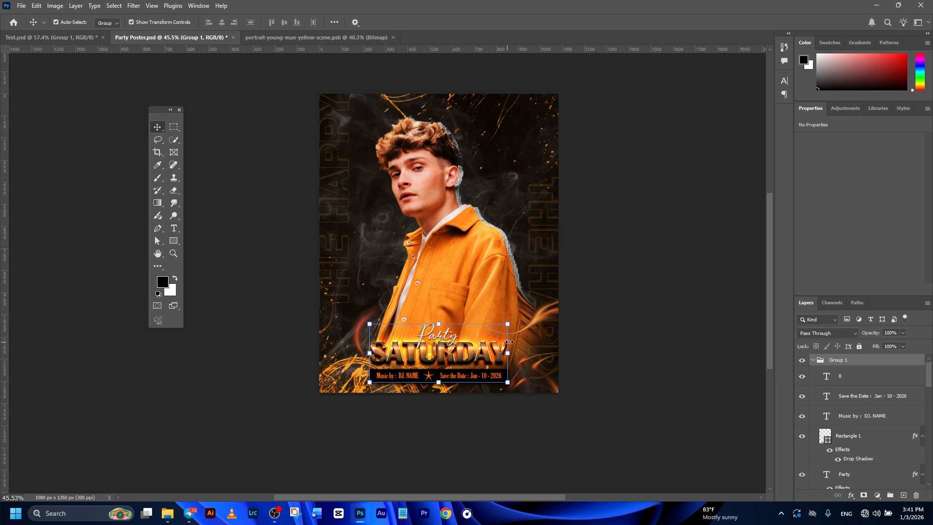
mouse_move(508, 324)
left_mouse_down()
mouse_move(518, 313)
mouse_move(501, 334)
left_mouse_up()
left_click(481, 24)
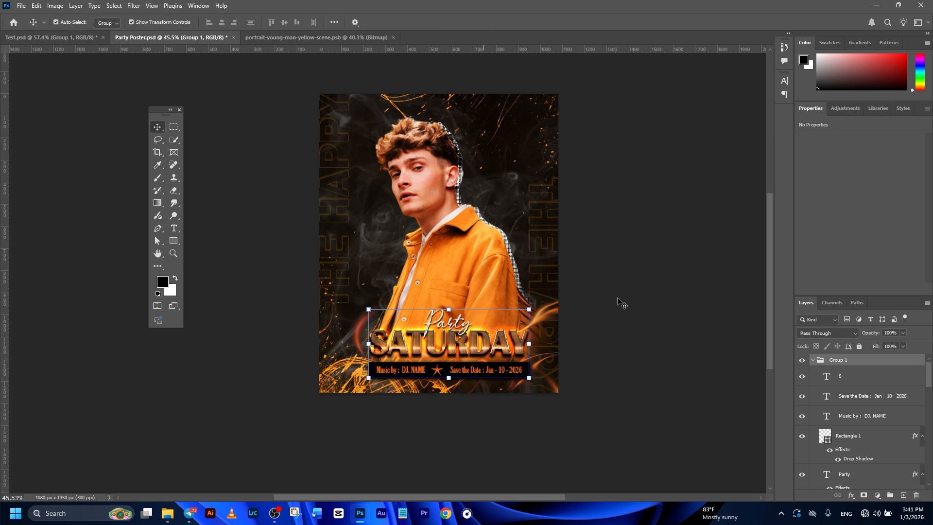
left_click(650, 293)
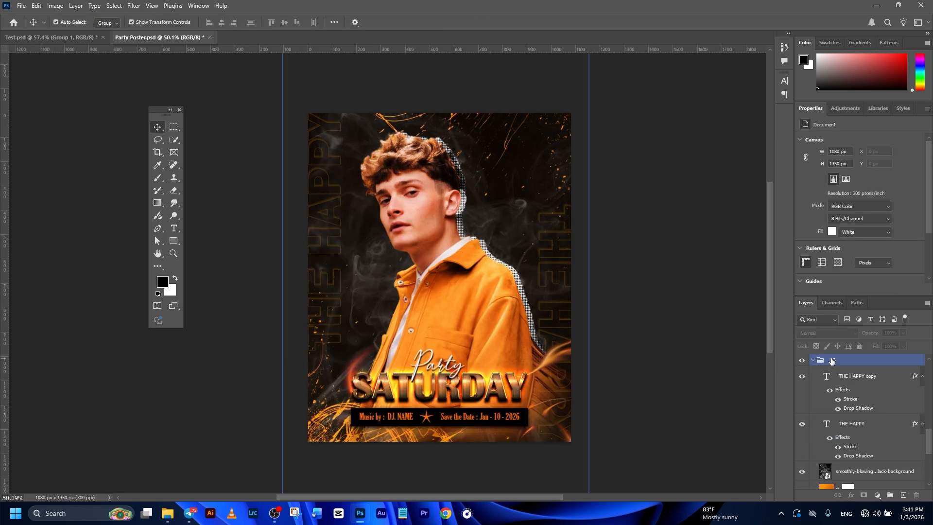
- Collapse the BG layer group
left_click(813, 361)
scroll(853, 376, "up", 5)
scroll(858, 368, "up", 3)
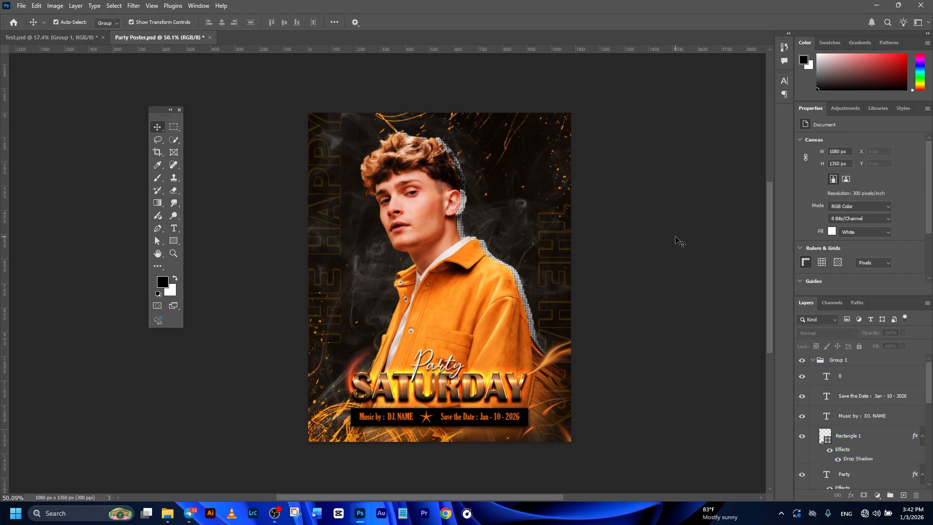
- Export the poster as a JPG named Party Poster.jpg into the Poster 2 folder on drive E
left_click(24, 7)
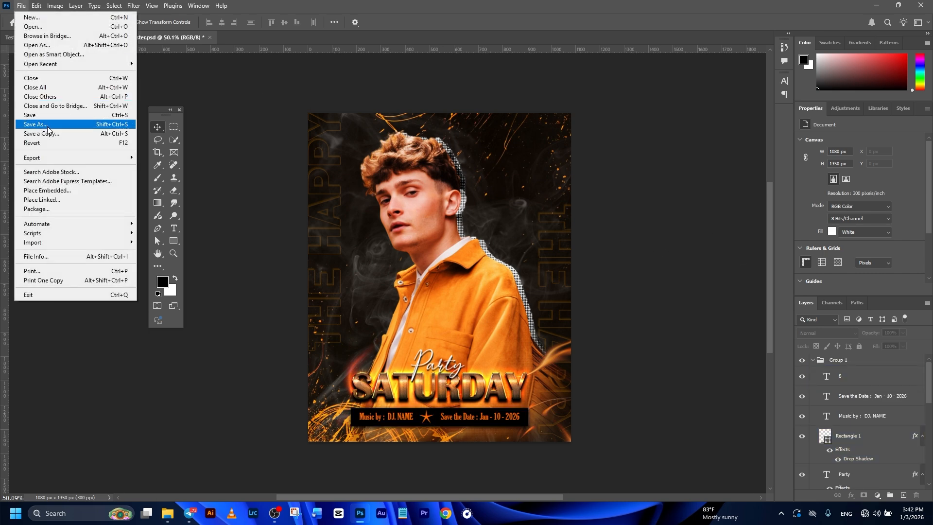
mouse_move(55, 158)
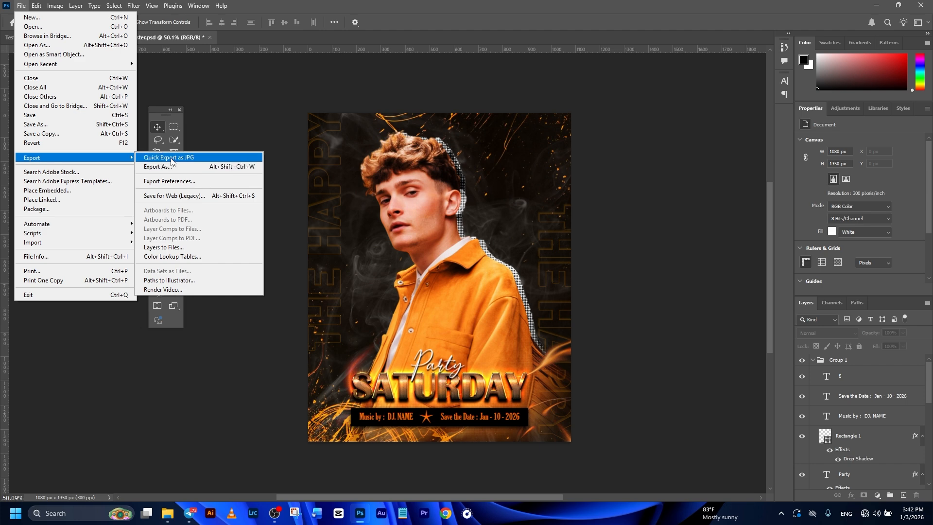
left_click(171, 158)
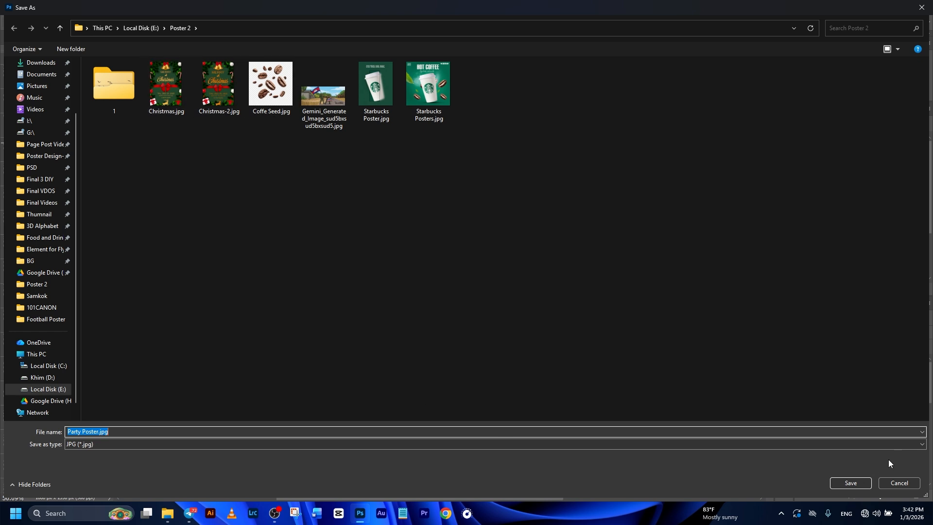
left_click(849, 483)
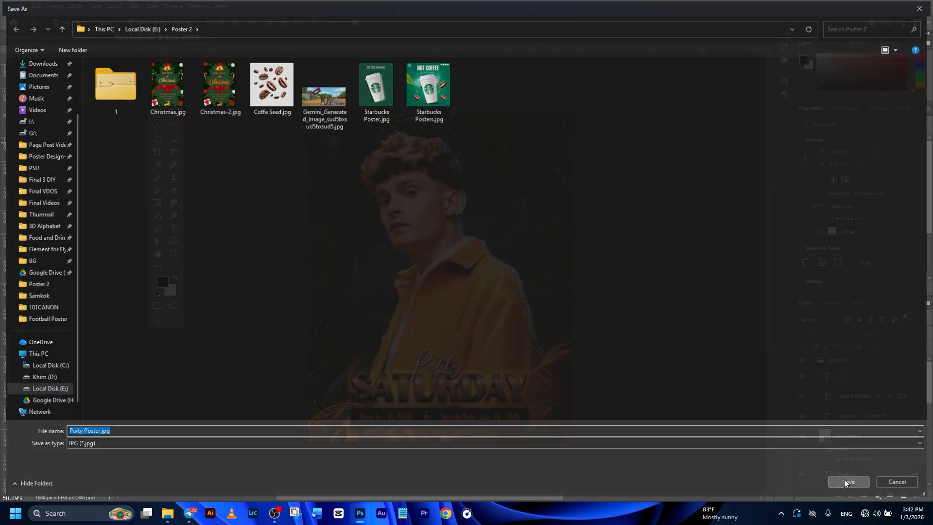